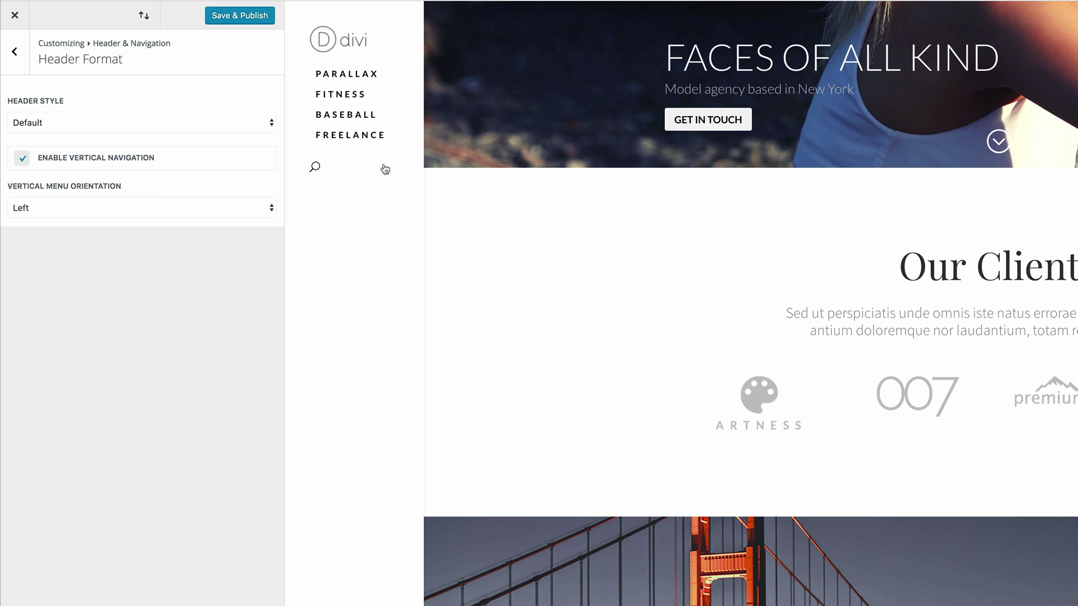
# Set the primary menu bar's active link color to white (#ffffff)
pyautogui.click(14, 51)
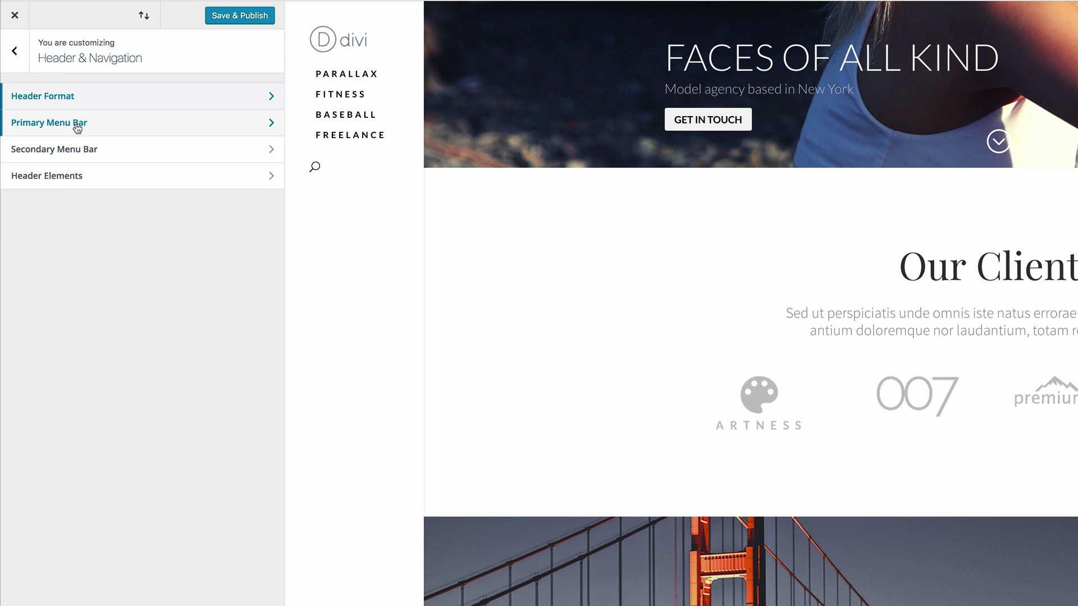
pyautogui.click(77, 123)
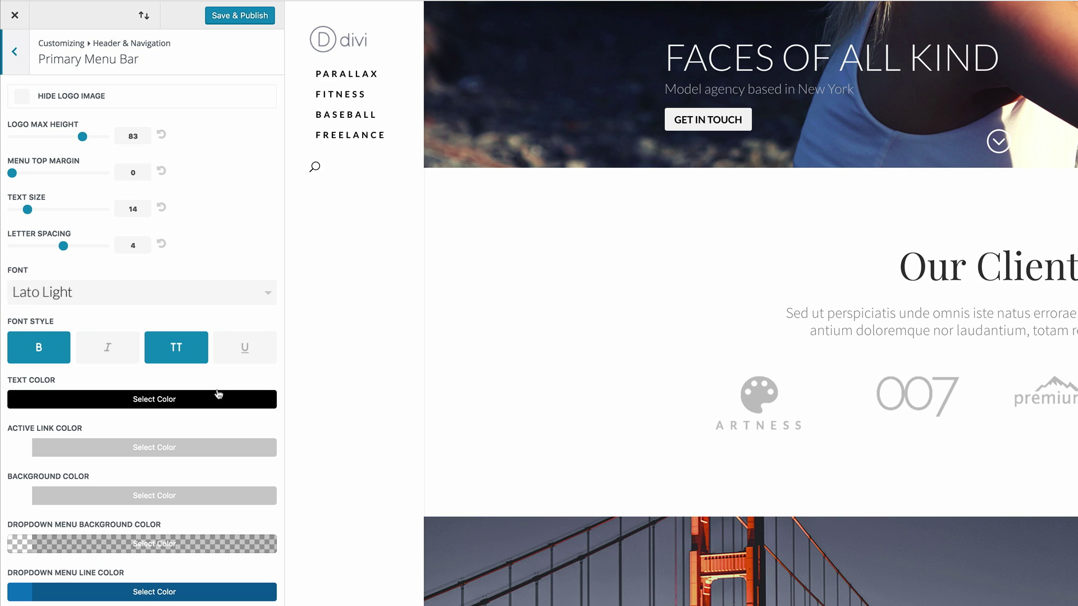
pyautogui.click(21, 450)
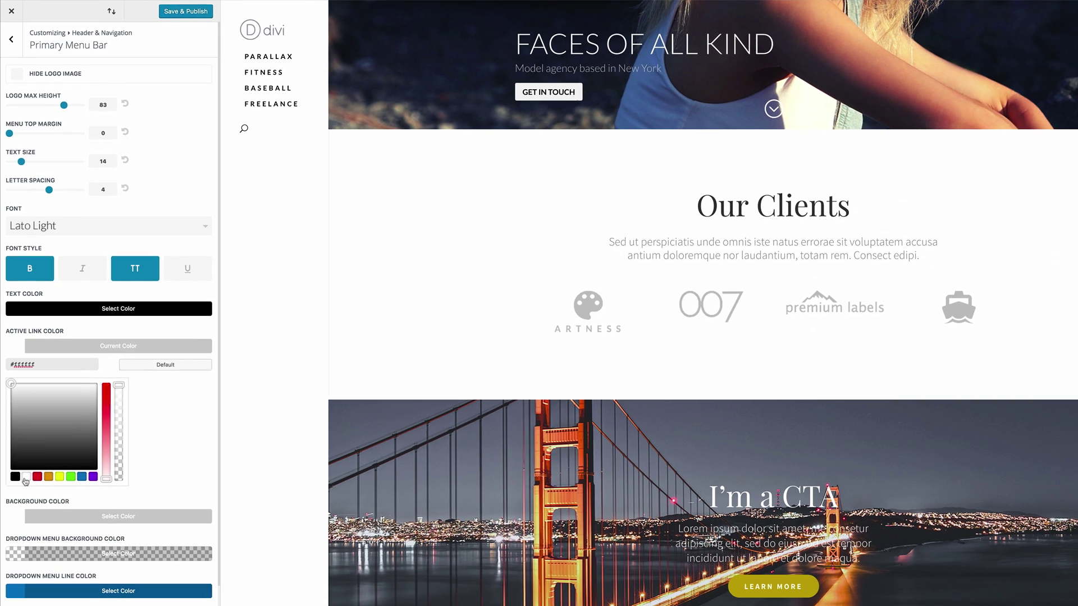
# Make the primary menu bar's background color fully transparent and publish the change
pyautogui.scroll(-1, 160, 416)
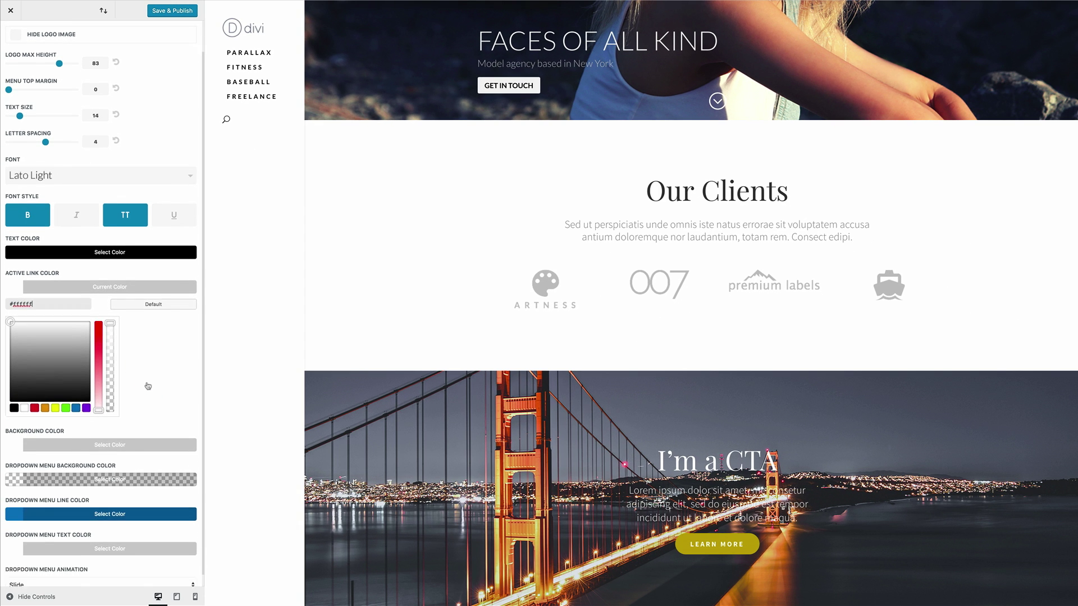
pyautogui.click(14, 443)
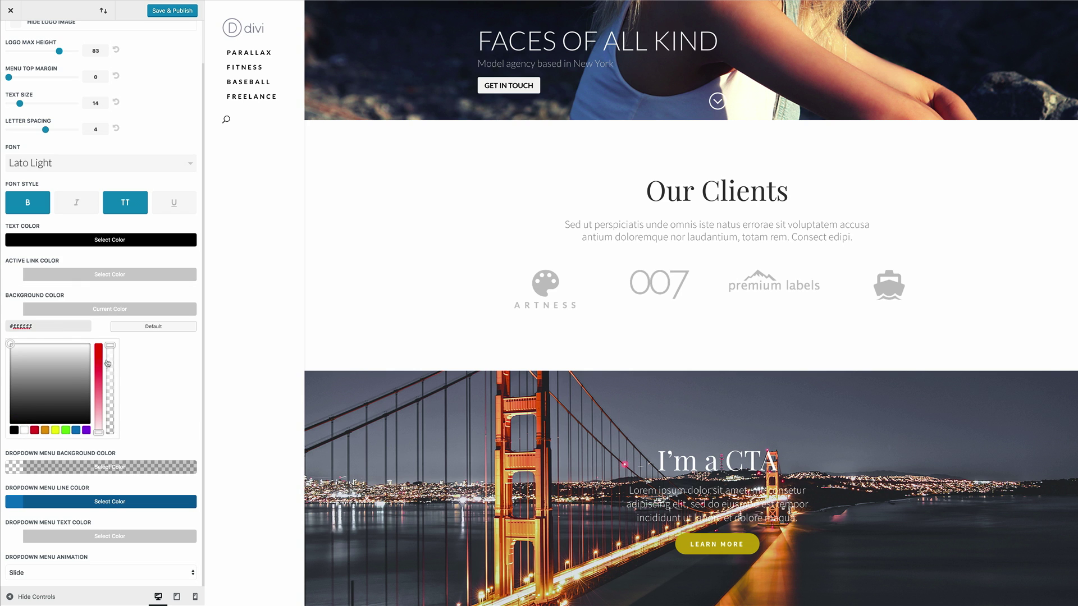
pyautogui.moveTo(110, 346); pyautogui.dragTo(121, 438)
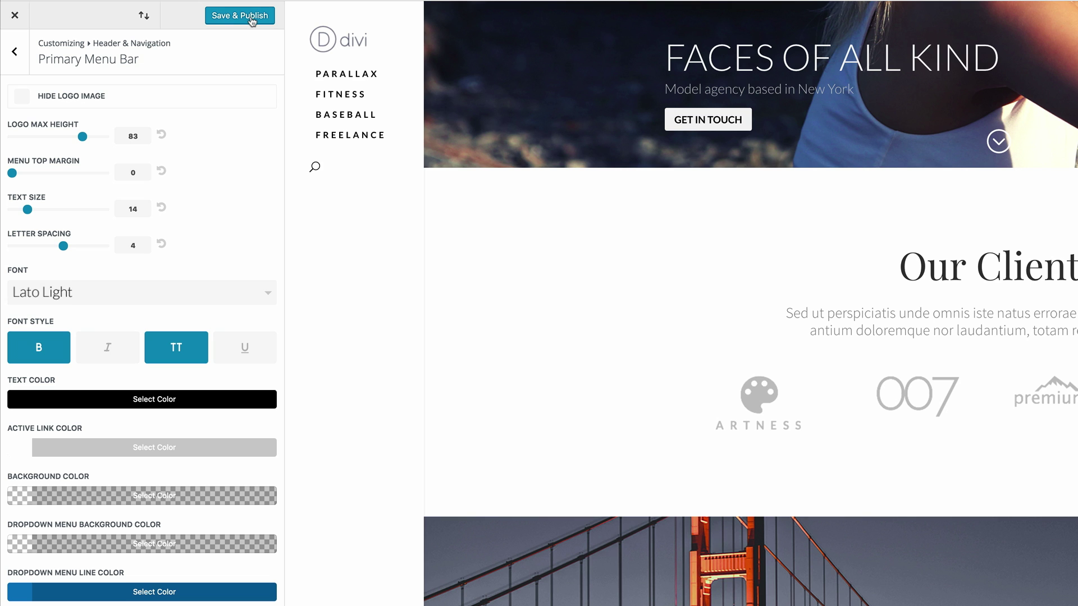
pyautogui.click(180, 13)
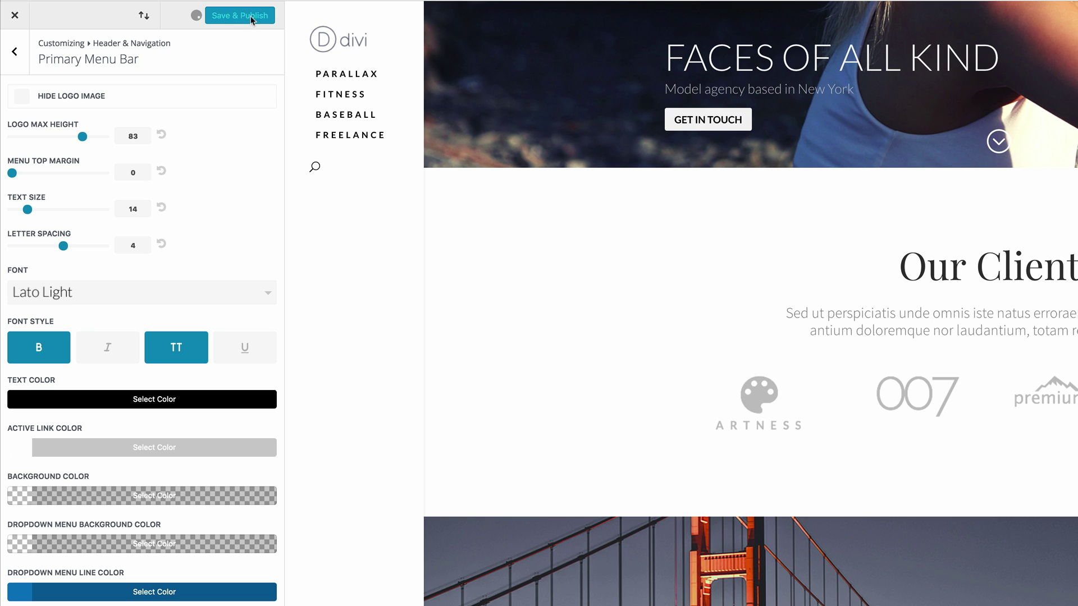
# Add custom CSS for min-width 981px setting margin-left to 0px !important on .et_vertical_nav #et-main-area and .et_vertical_nav #top-header
pyautogui.click(17, 54)
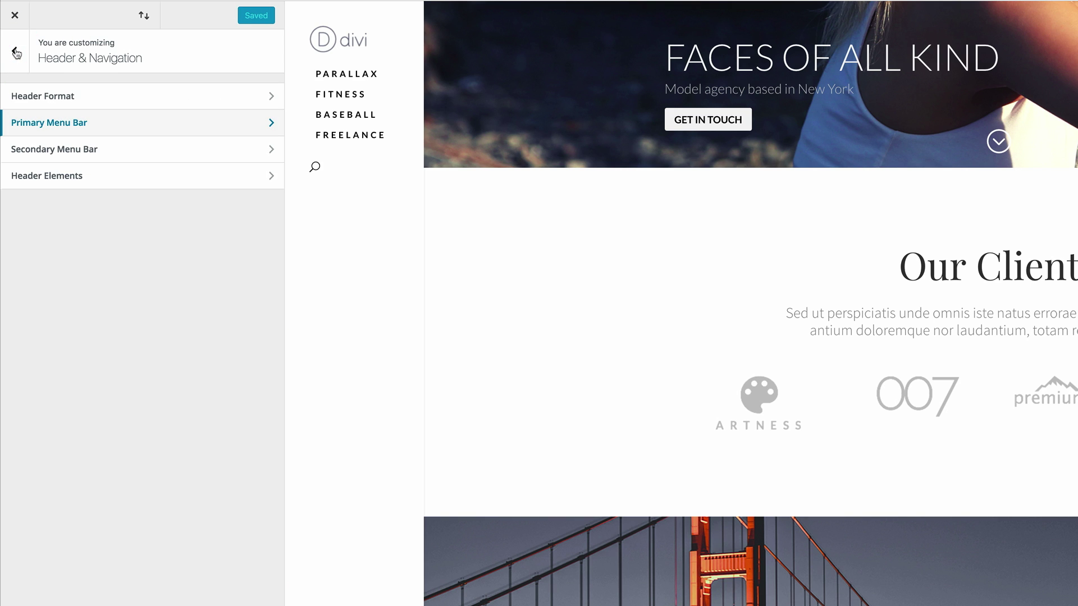
pyautogui.click(17, 54)
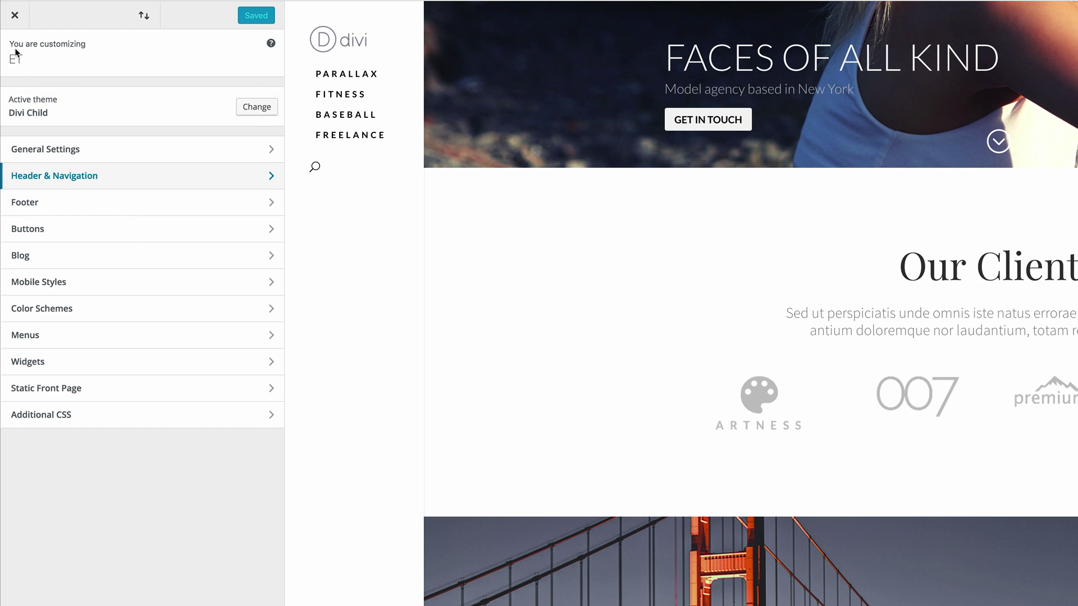
pyautogui.click(69, 420)
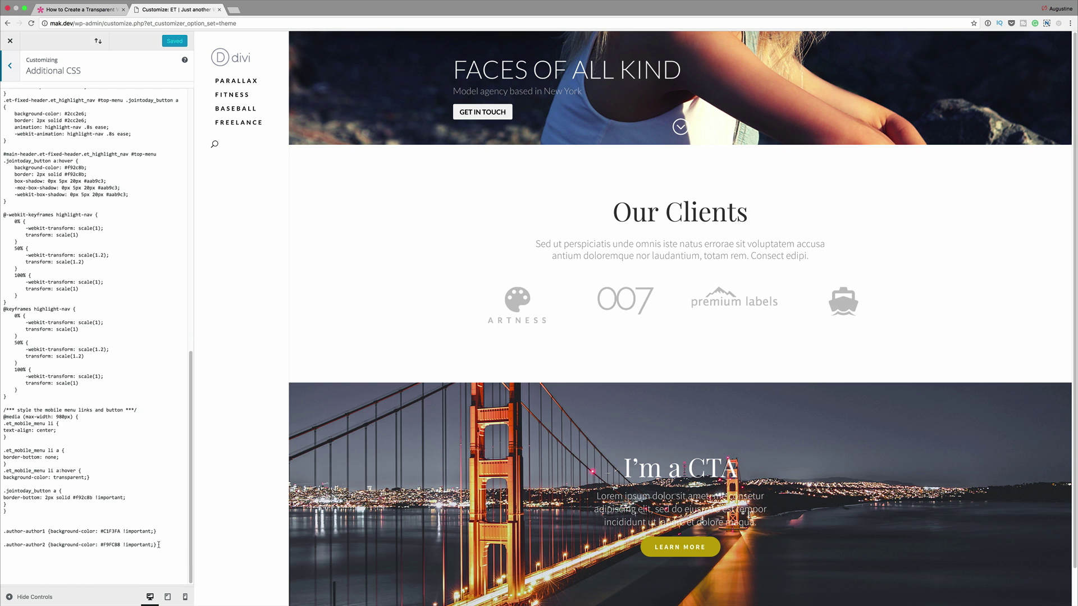
pyautogui.click(159, 544)
pyautogui.press('Return')
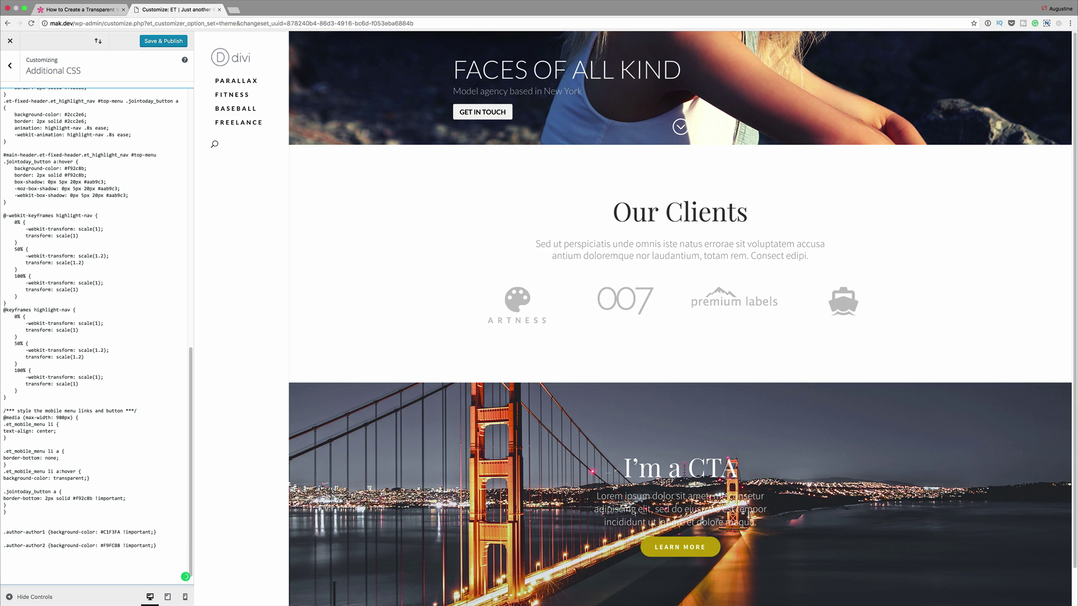
pyautogui.write('@media (min-width: 981px) { .et_vertical_nav #et-main-area, .et_vertical_nav #top-header { margin-left: 0px !important; } }')
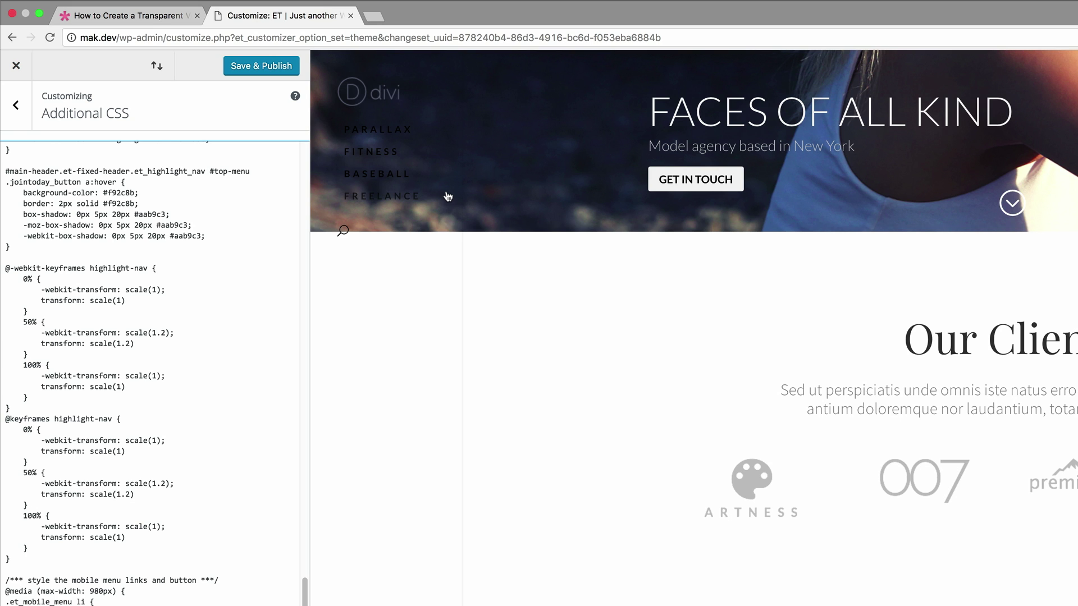
# Set the primary menu bar's text color to white (#ffffff) and publish the changes
pyautogui.click(16, 105)
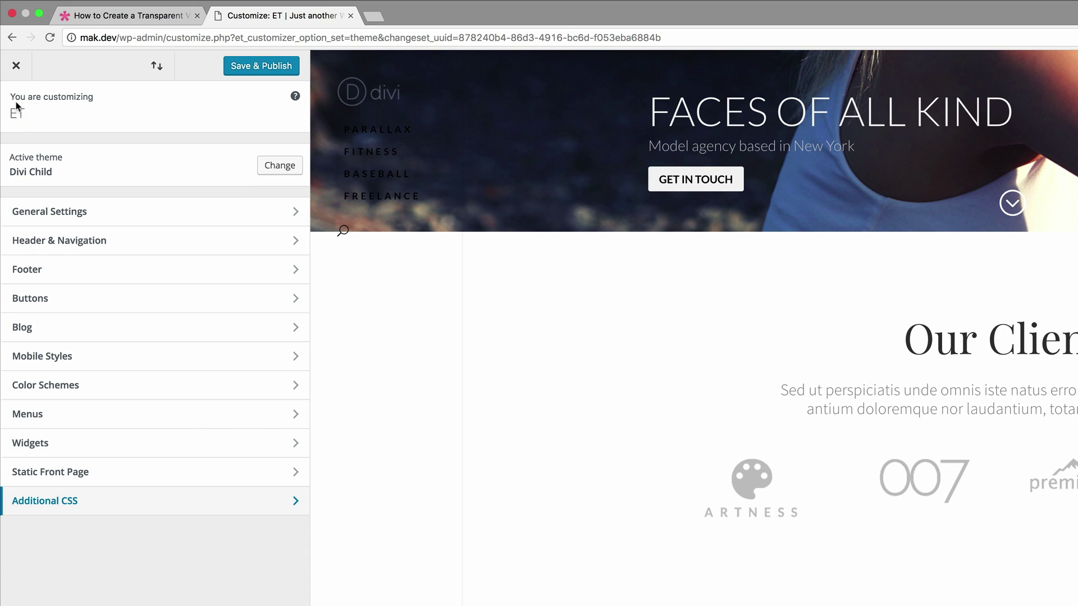
pyautogui.click(95, 241)
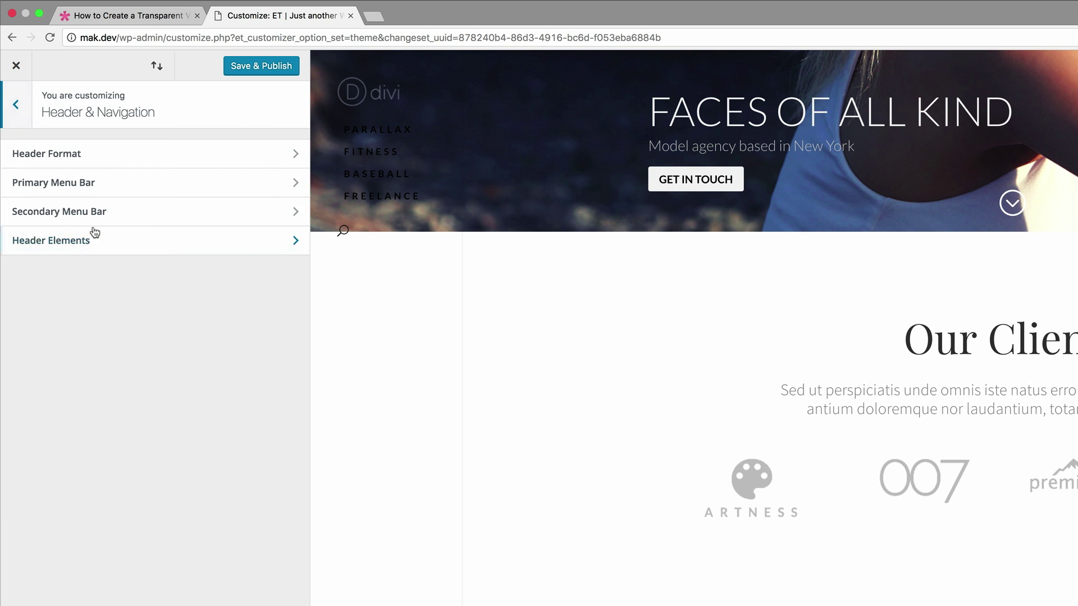
pyautogui.click(84, 188)
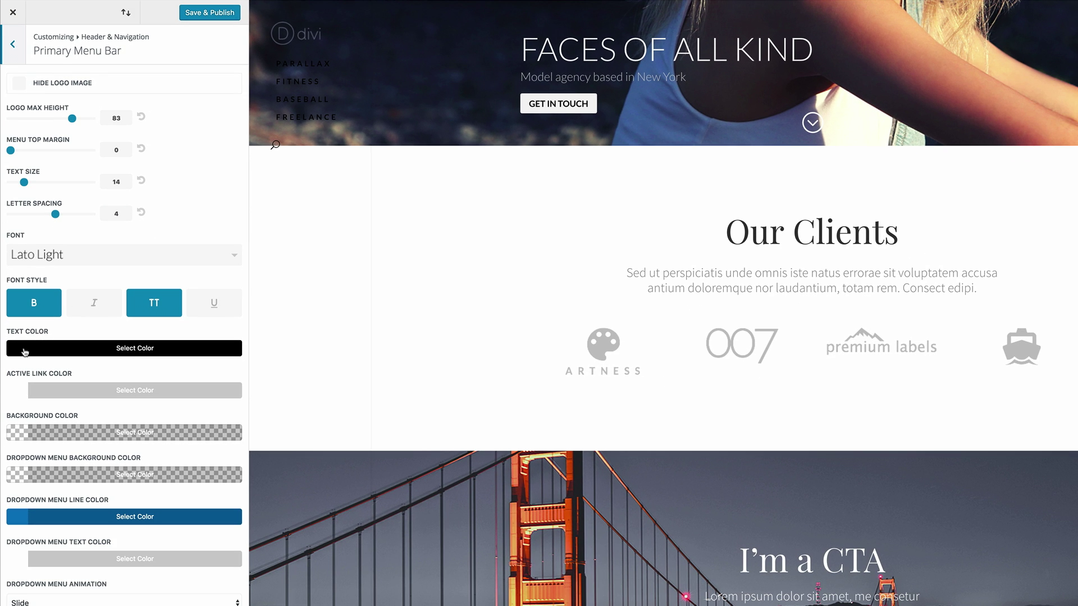
pyautogui.click(22, 431)
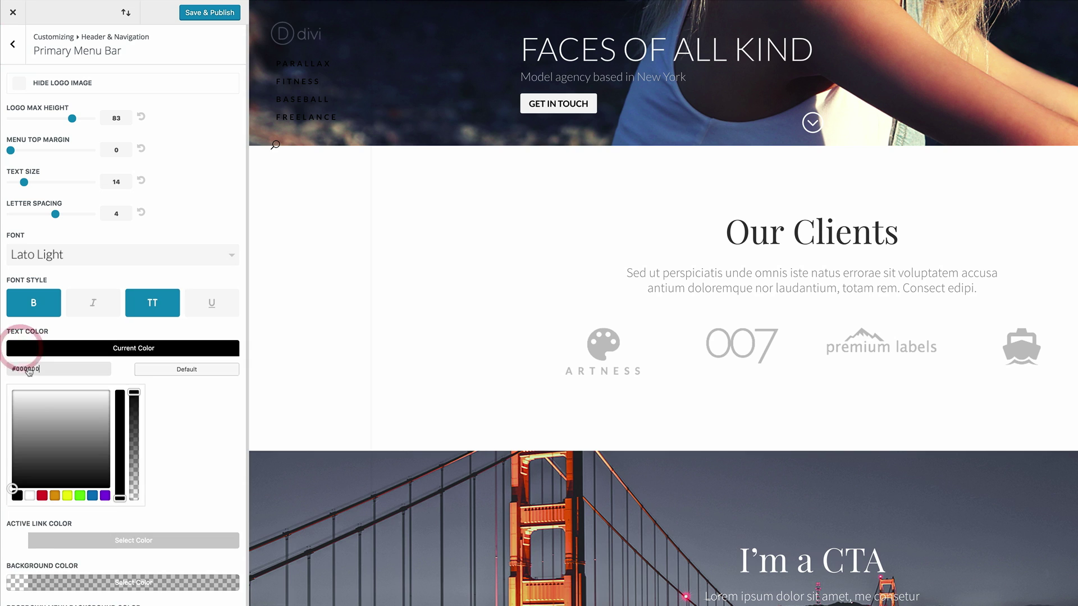
pyautogui.click(30, 496)
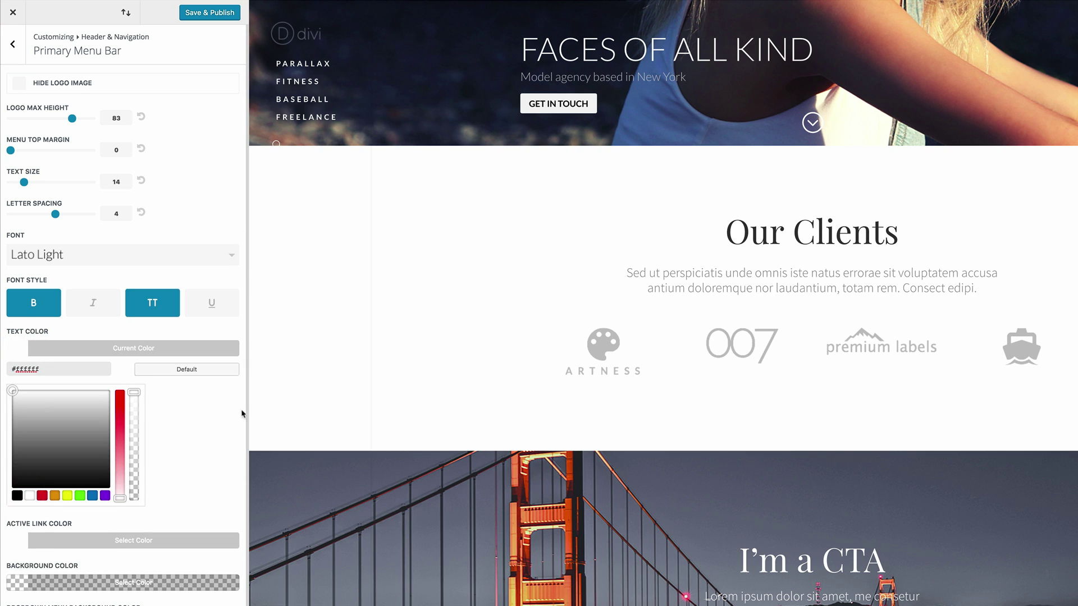
pyautogui.click(208, 13)
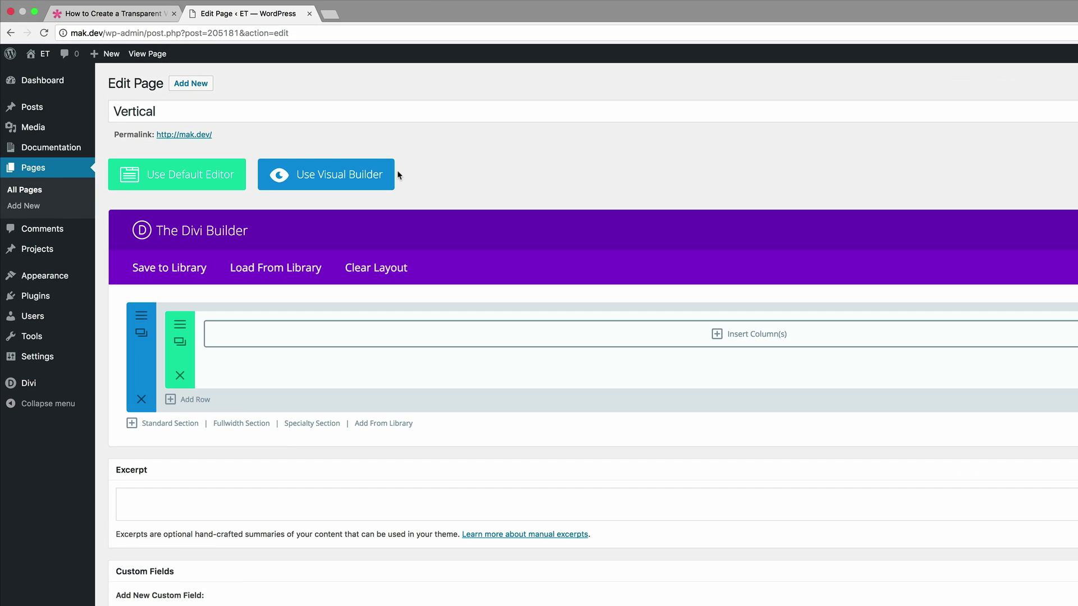
# Open the Vertical page in the Visual Builder and add a fullwidth section containing a Fullwidth Header module
pyautogui.click(341, 178)
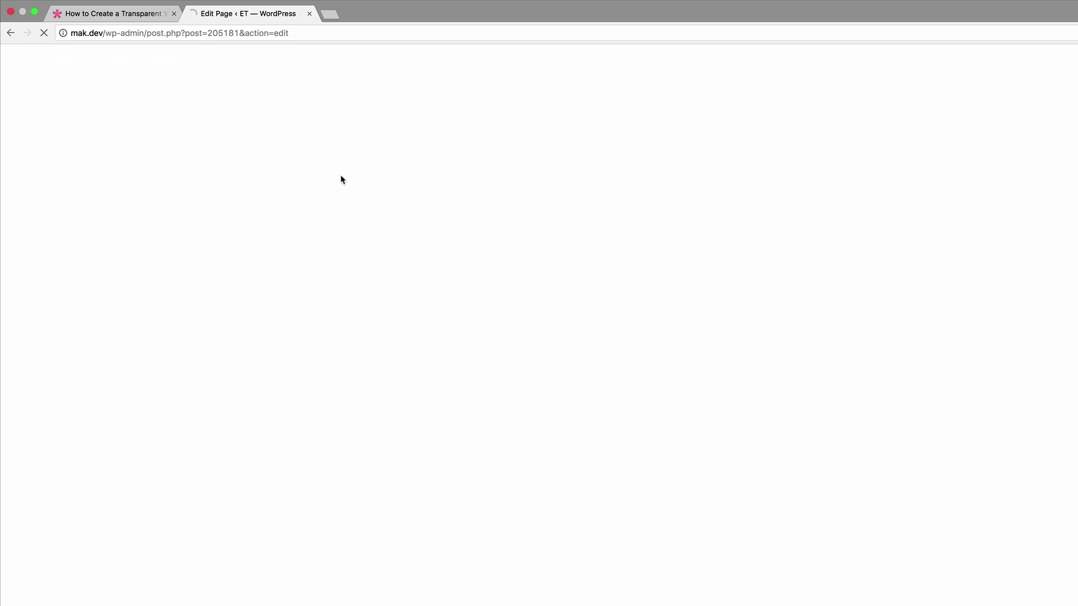
pyautogui.moveTo(539, 139)
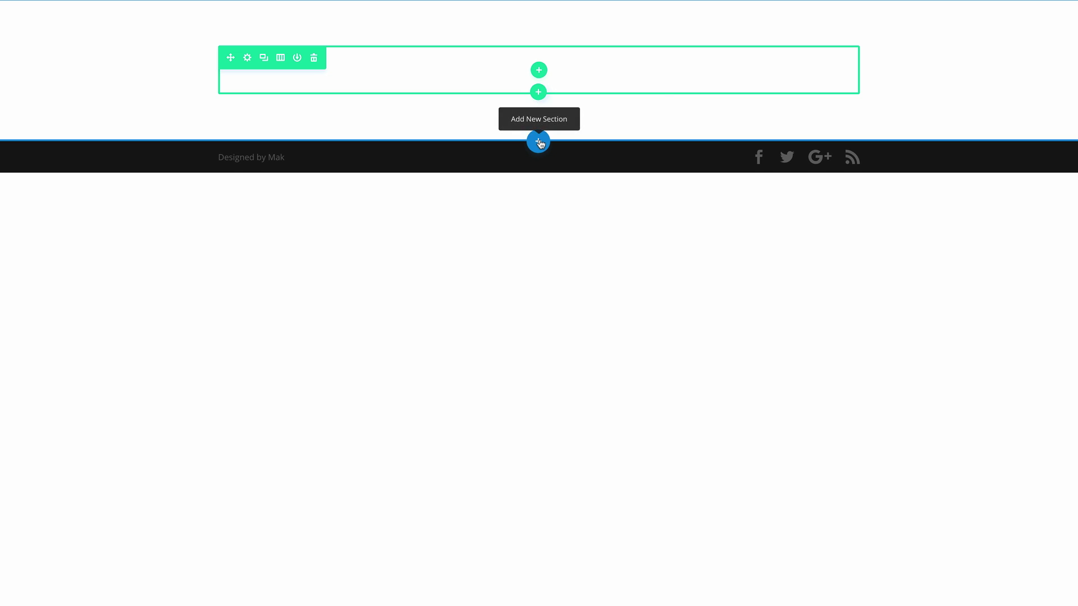
pyautogui.click(540, 142)
pyautogui.click(621, 99)
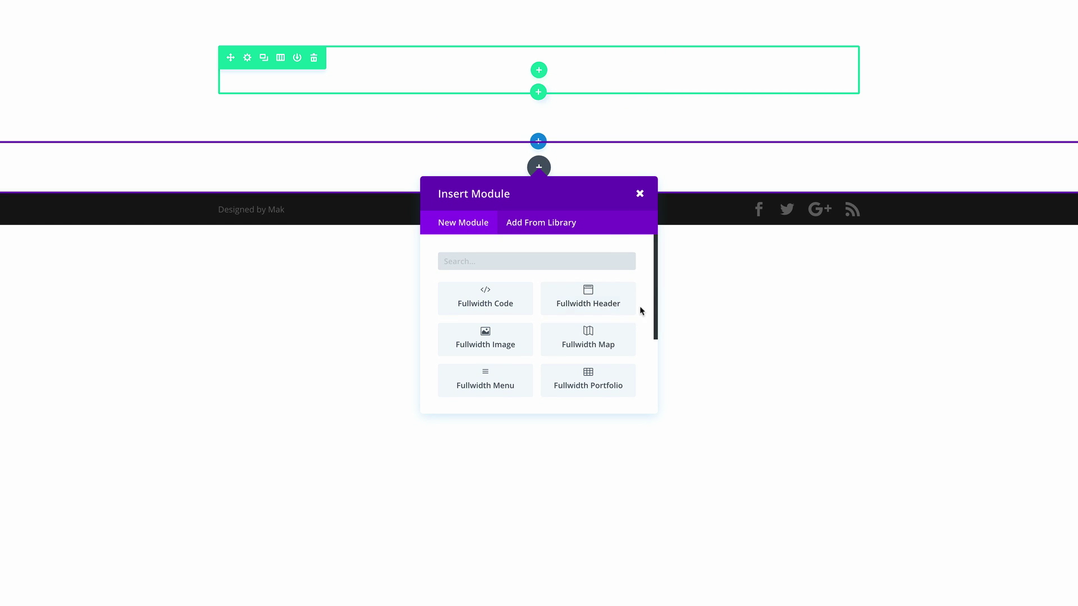
pyautogui.click(599, 295)
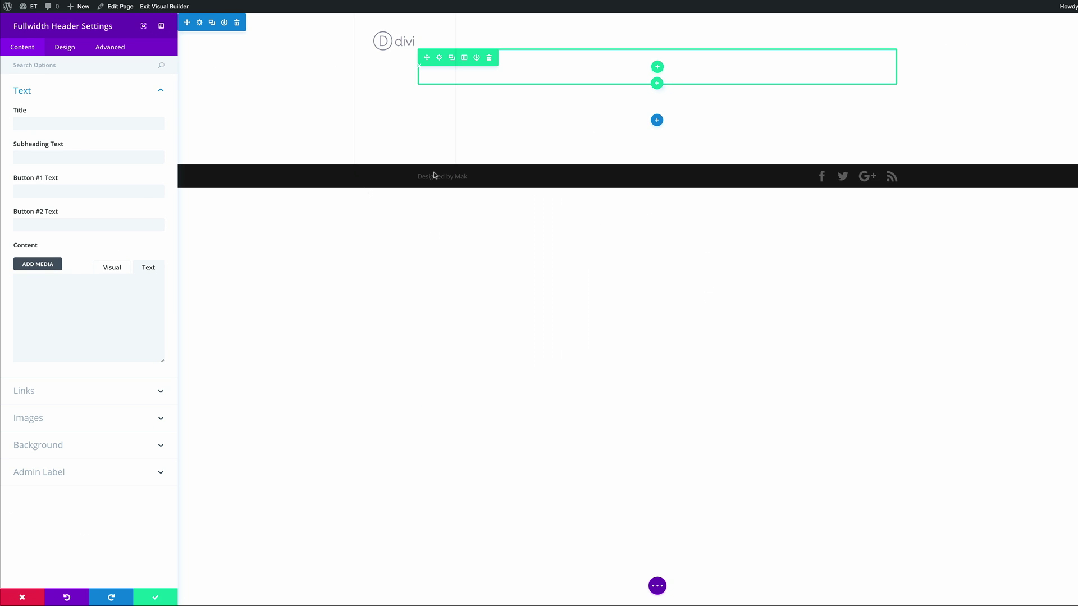
# Set the header module's text and logo orientation to Center and make it fullscreen
pyautogui.click(68, 50)
pyautogui.click(23, 90)
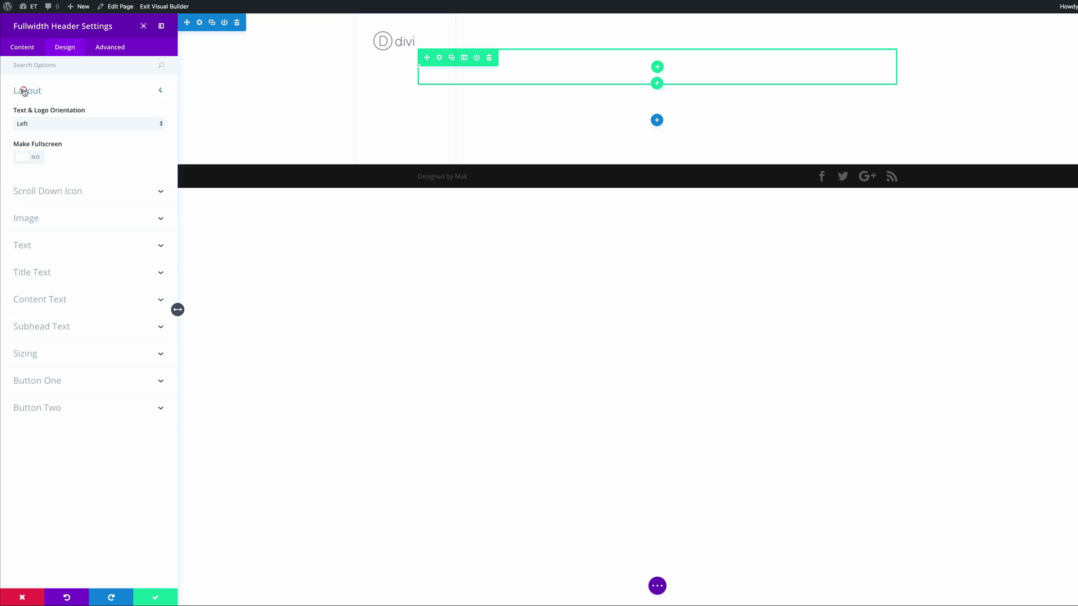
pyautogui.click(67, 122)
pyautogui.click(66, 131)
pyautogui.click(37, 159)
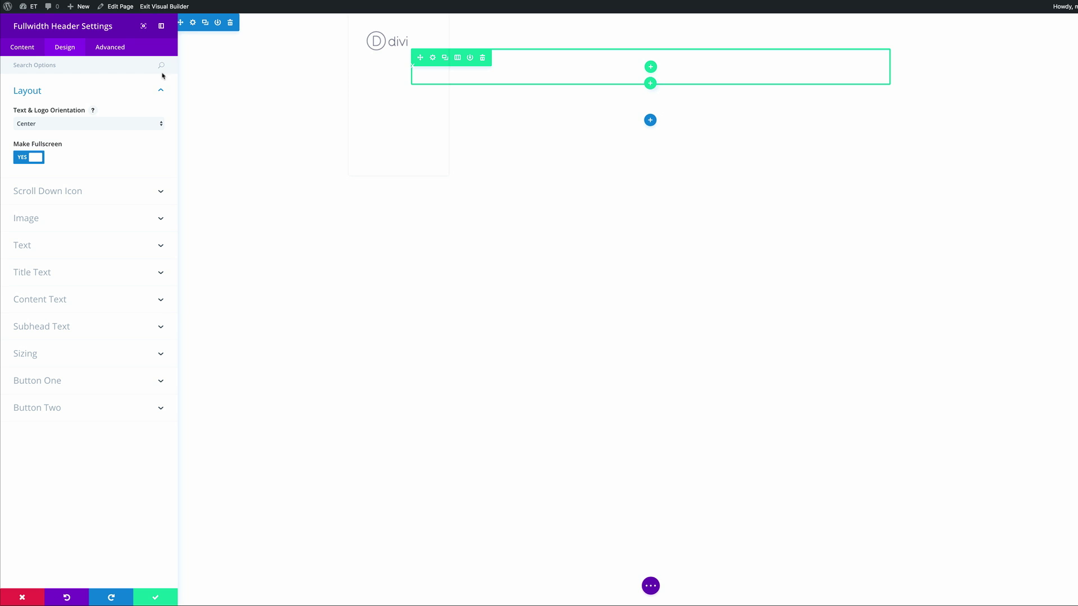
# Set the header's title font to Lato Light in all caps
pyautogui.click(49, 274)
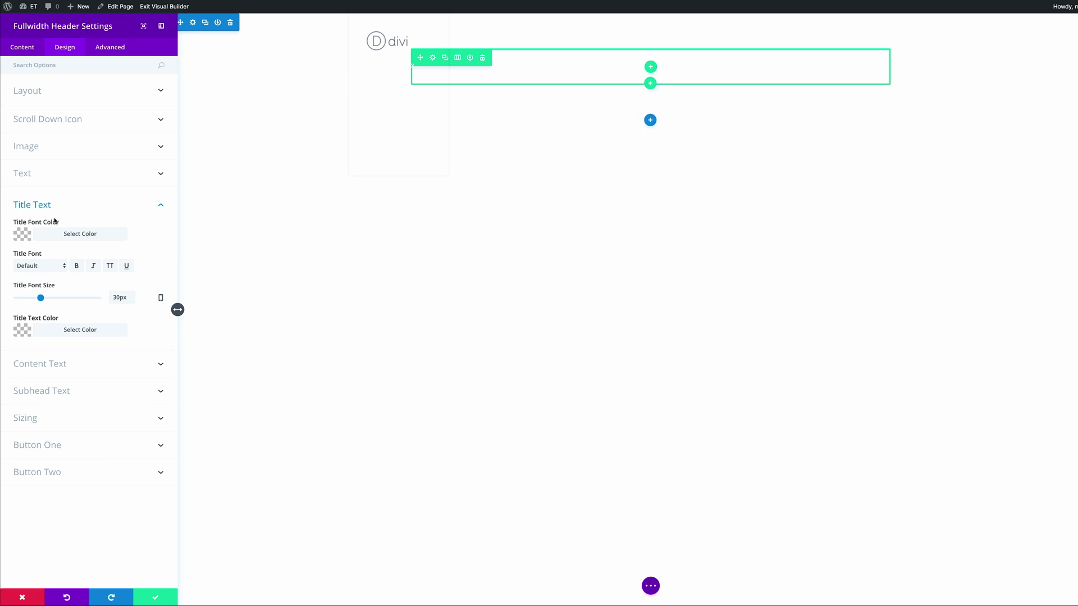
pyautogui.click(53, 269)
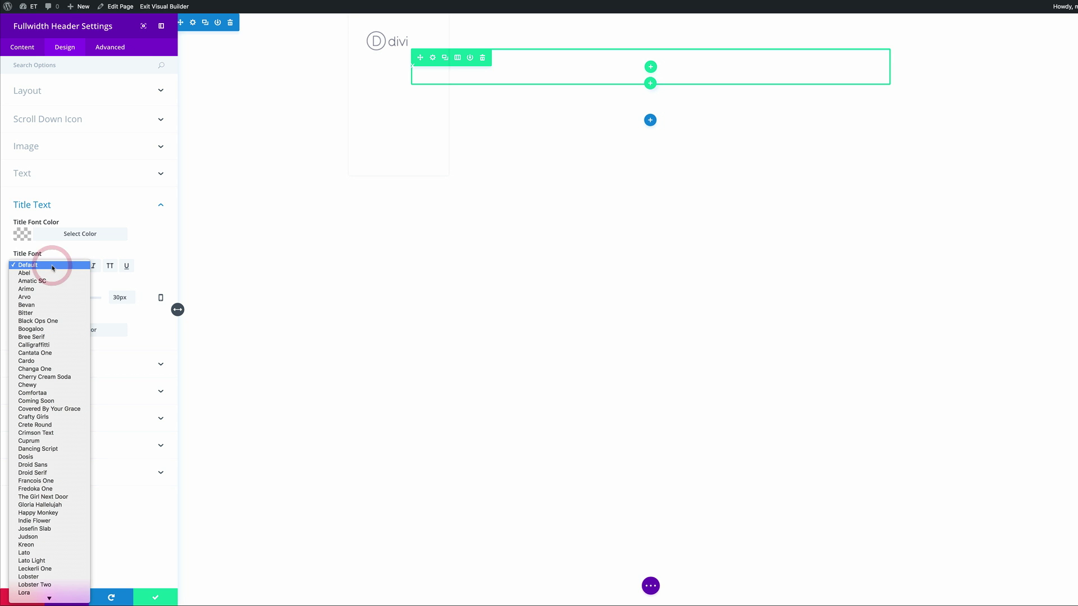
pyautogui.click(39, 531)
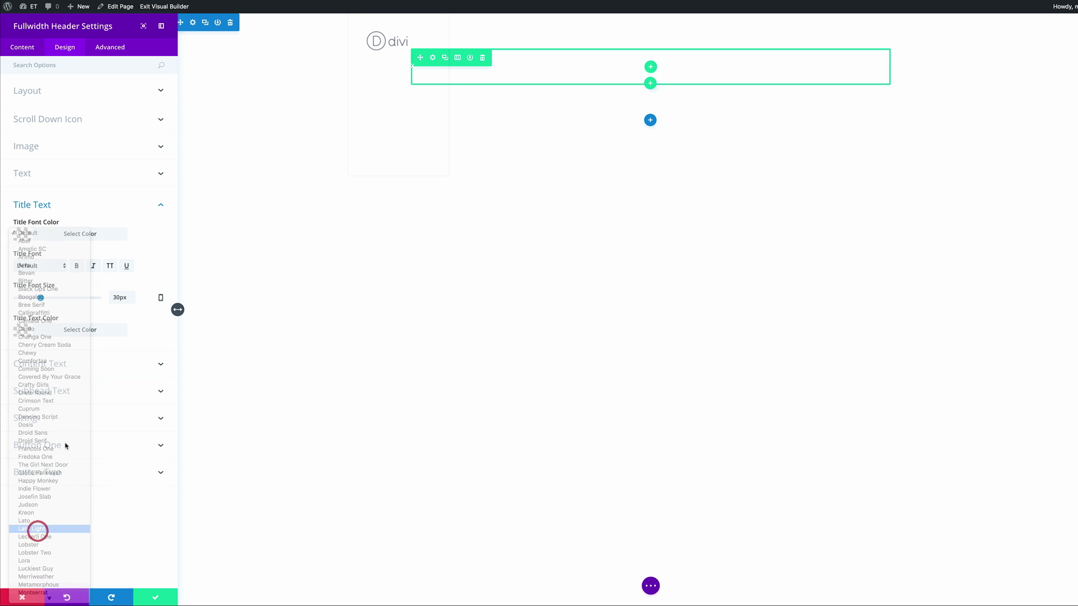
pyautogui.click(111, 267)
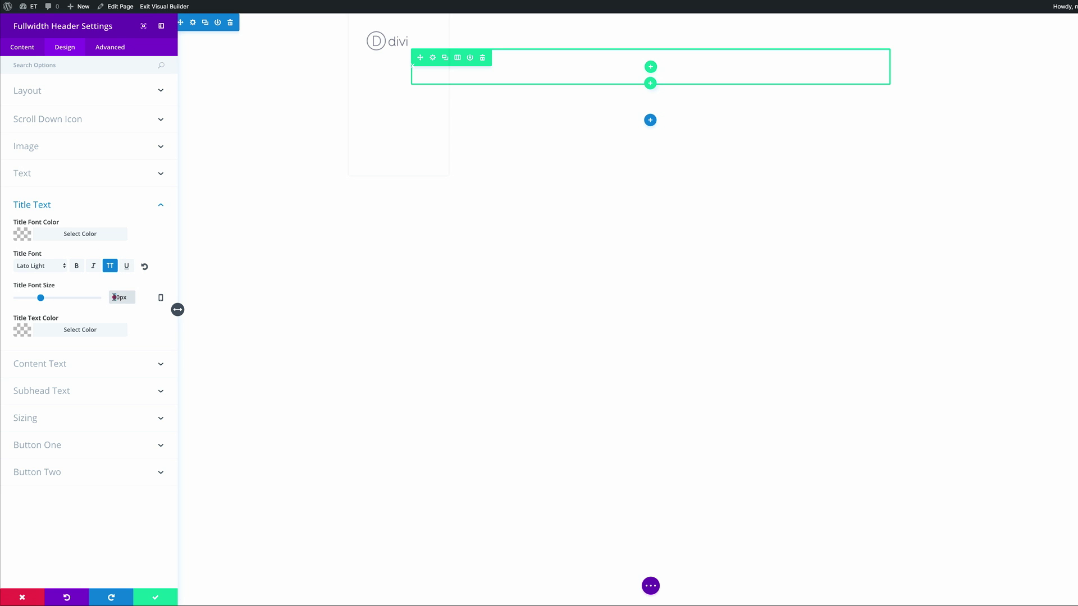
# Set the title font size to 60px for desktop, 50px for tablet and 40px for smartphone
pyautogui.doubleClick(116, 297)
pyautogui.write('60')
pyautogui.click(161, 300)
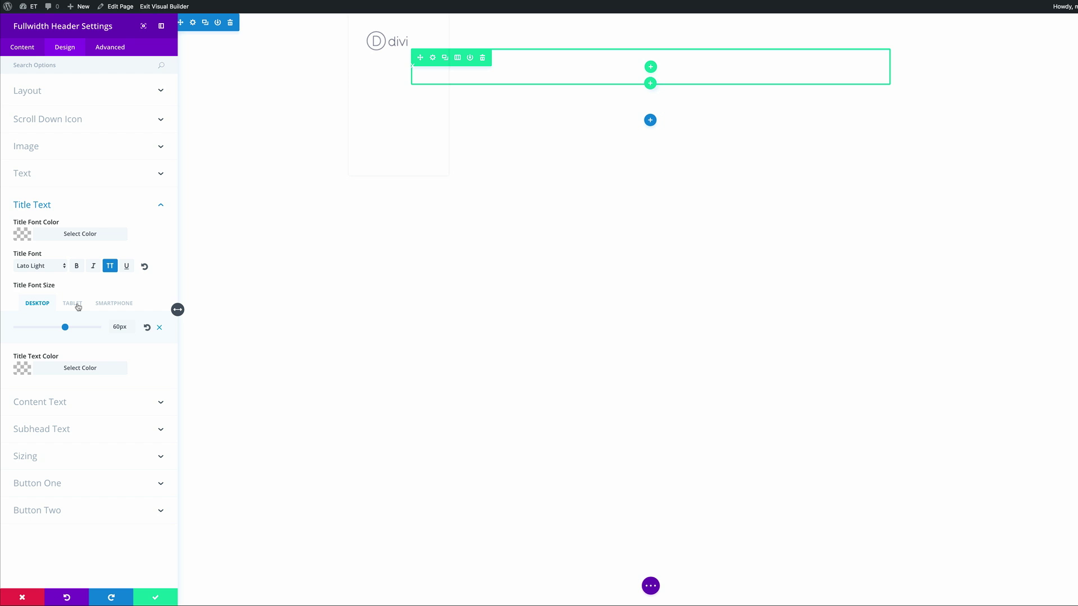
pyautogui.click(78, 305)
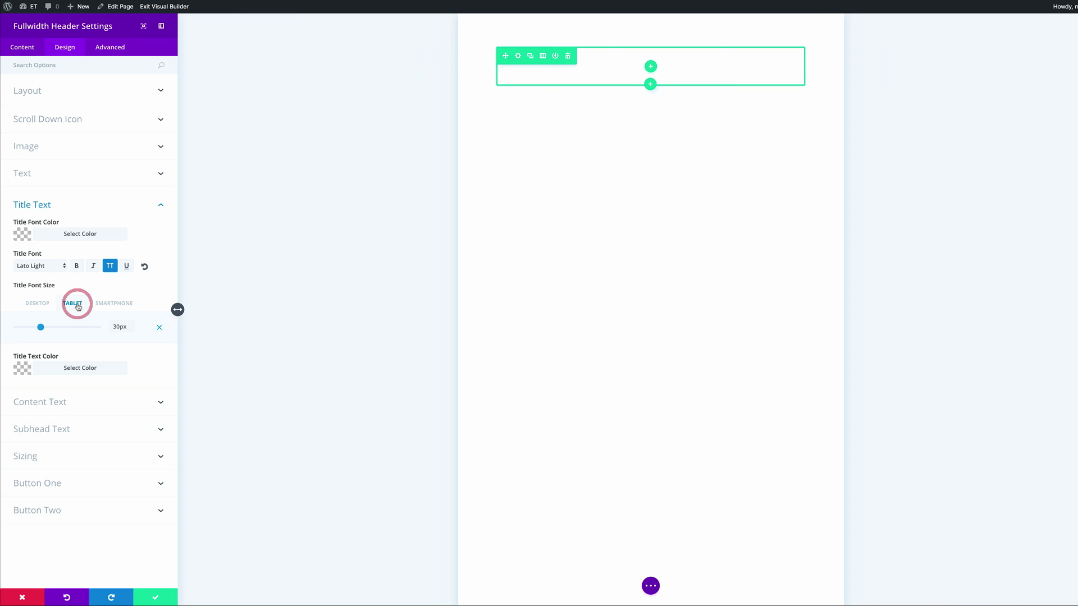
pyautogui.click(114, 327)
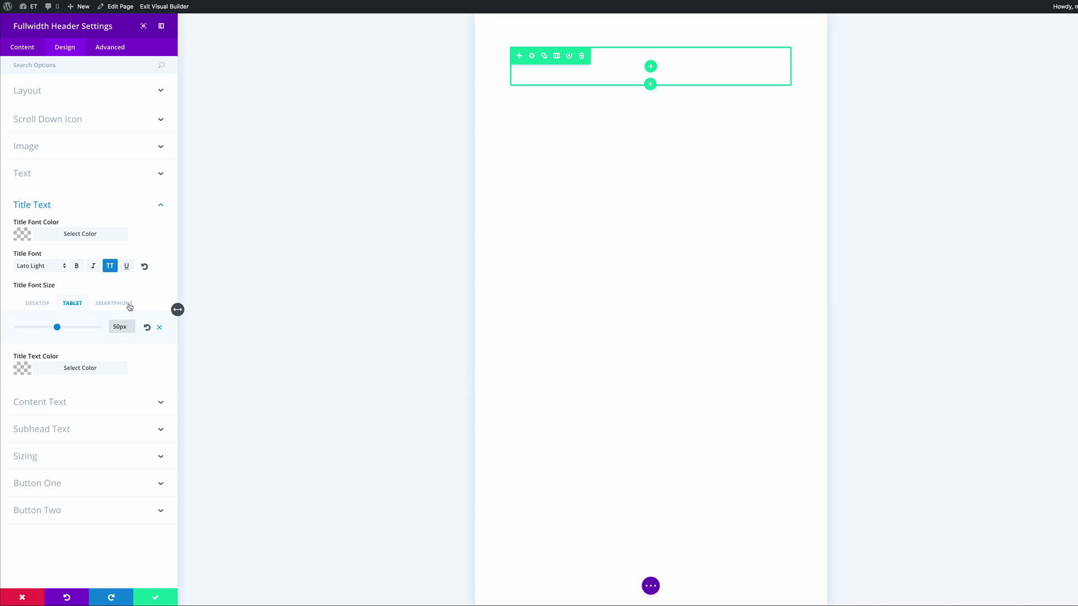
pyautogui.click(129, 304)
pyautogui.click(114, 327)
pyautogui.press('BackSpace')
pyautogui.write('4')
# Set the header's title font color to white using the hex value ffff
pyautogui.click(22, 237)
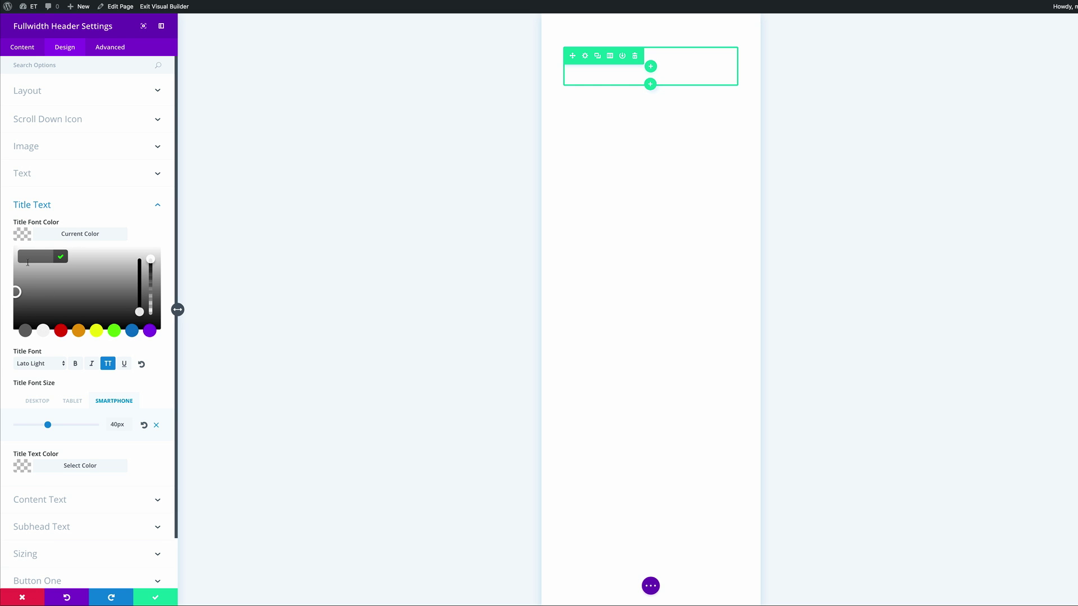
pyautogui.write('ffff')
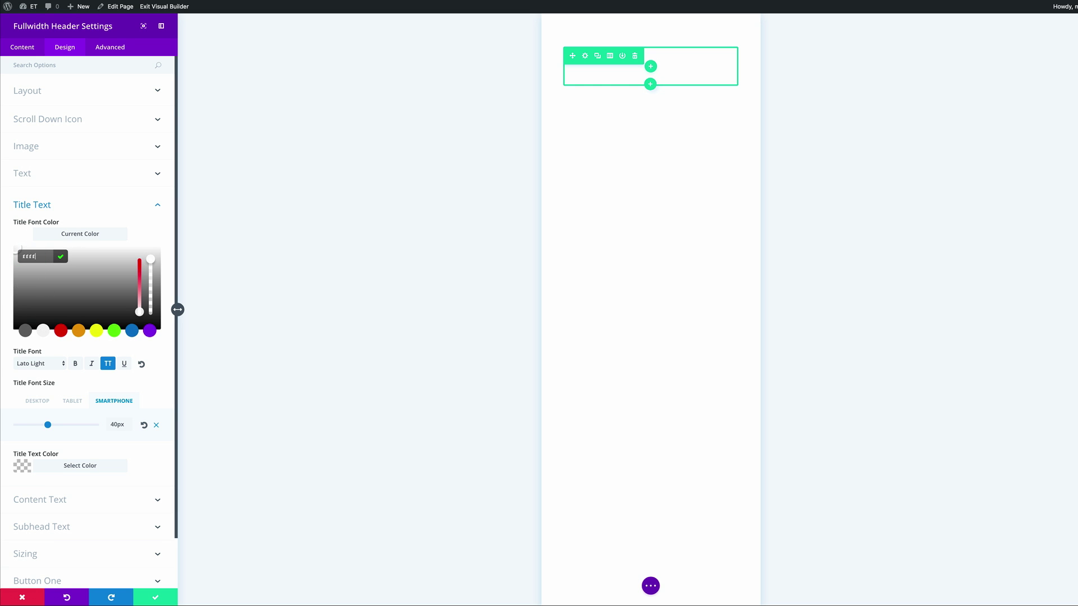
pyautogui.click(160, 231)
# Set the header's subhead font color to #c4c4c4
pyautogui.click(50, 431)
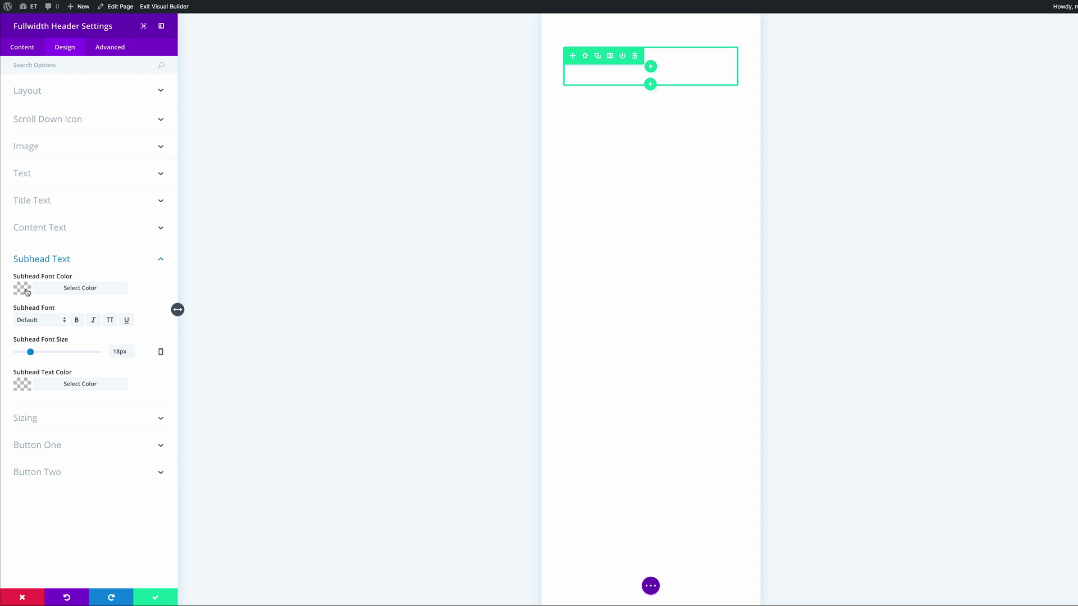
pyautogui.click(25, 290)
pyautogui.click(32, 314)
pyautogui.write('#c4c4c4')
pyautogui.scroll(-1, 74, 328)
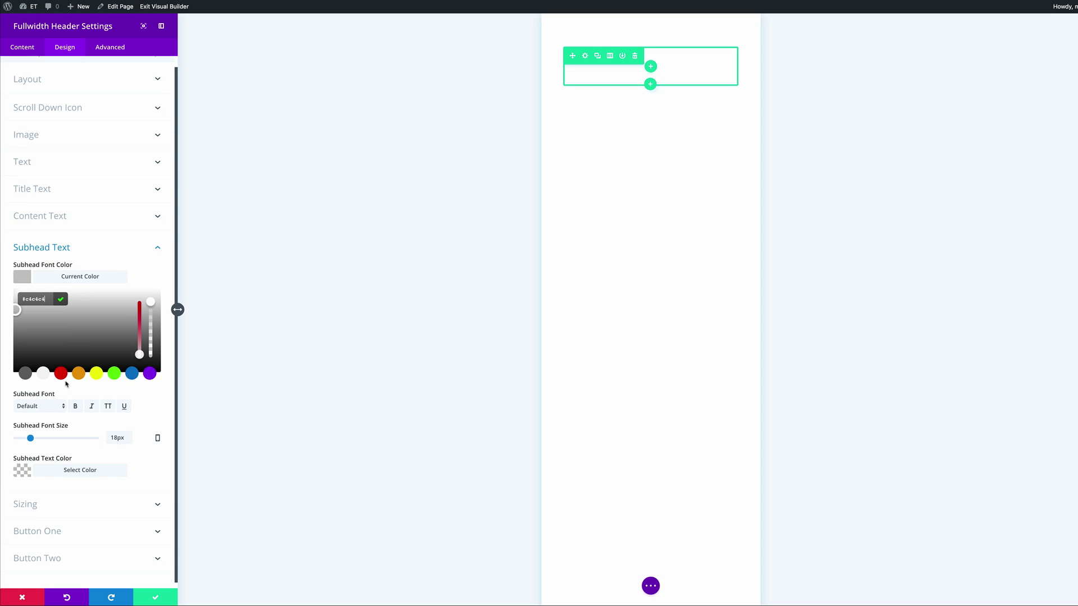
# Set the header's subhead font to Lato Light, sized 26px on desktop and 19px on tablet
pyautogui.click(45, 407)
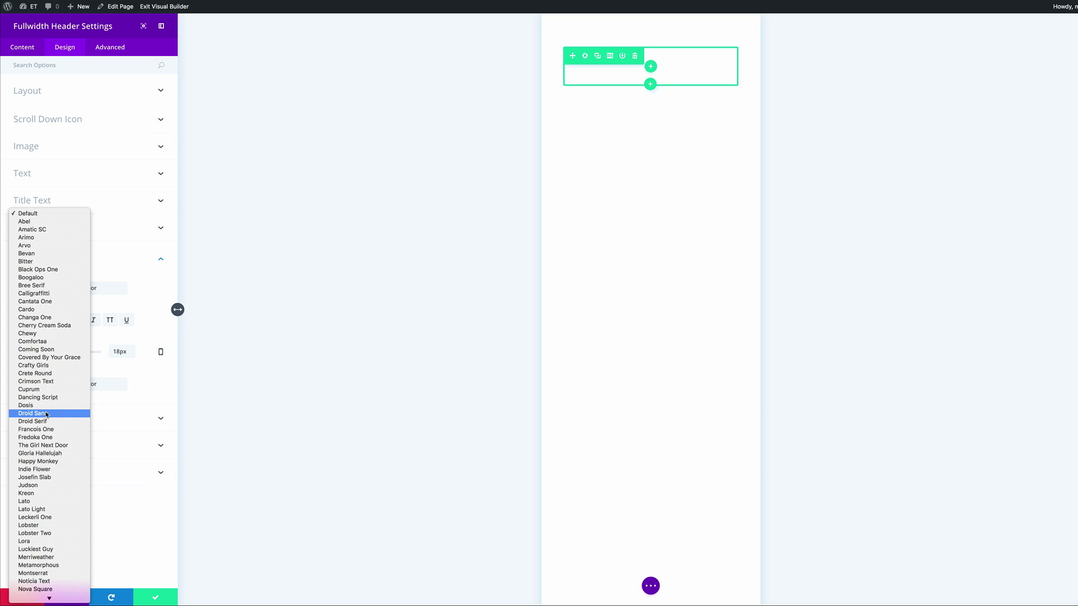
pyautogui.click(46, 485)
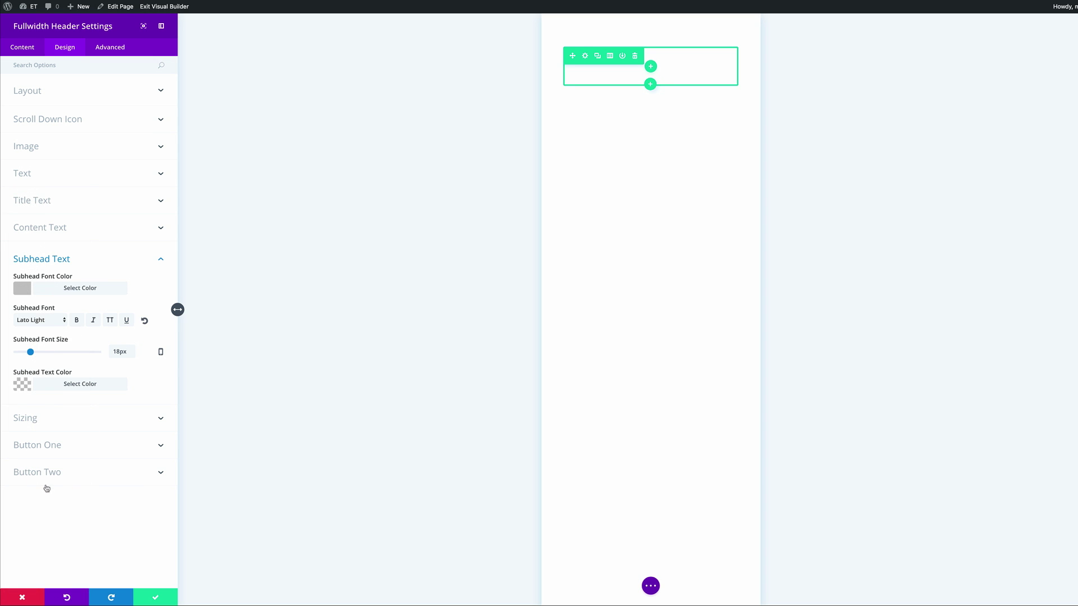
pyautogui.click(119, 352)
pyautogui.write('26')
pyautogui.click(162, 352)
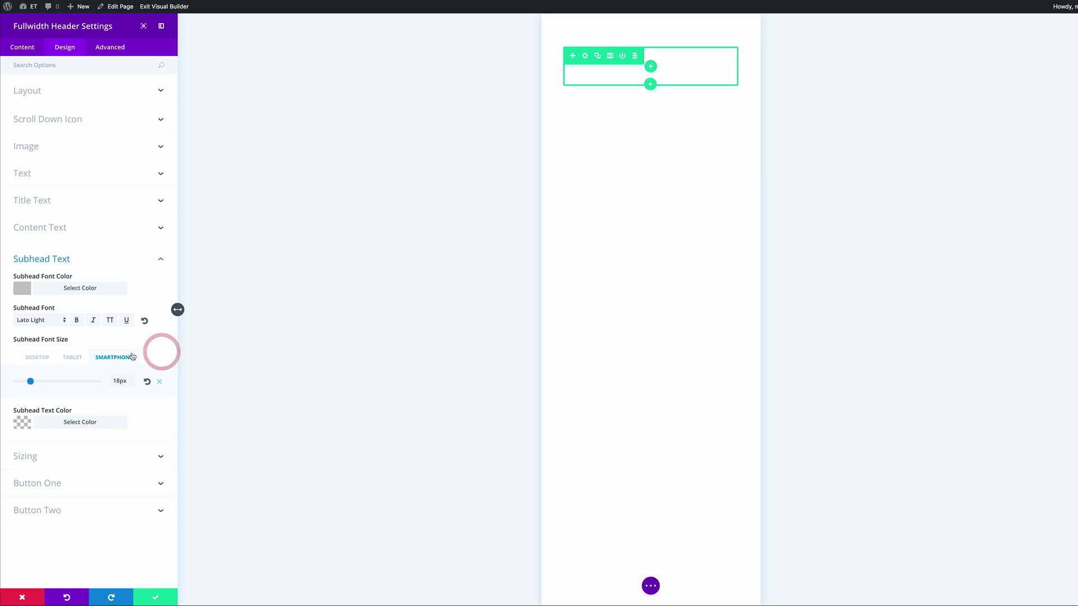
pyautogui.click(71, 358)
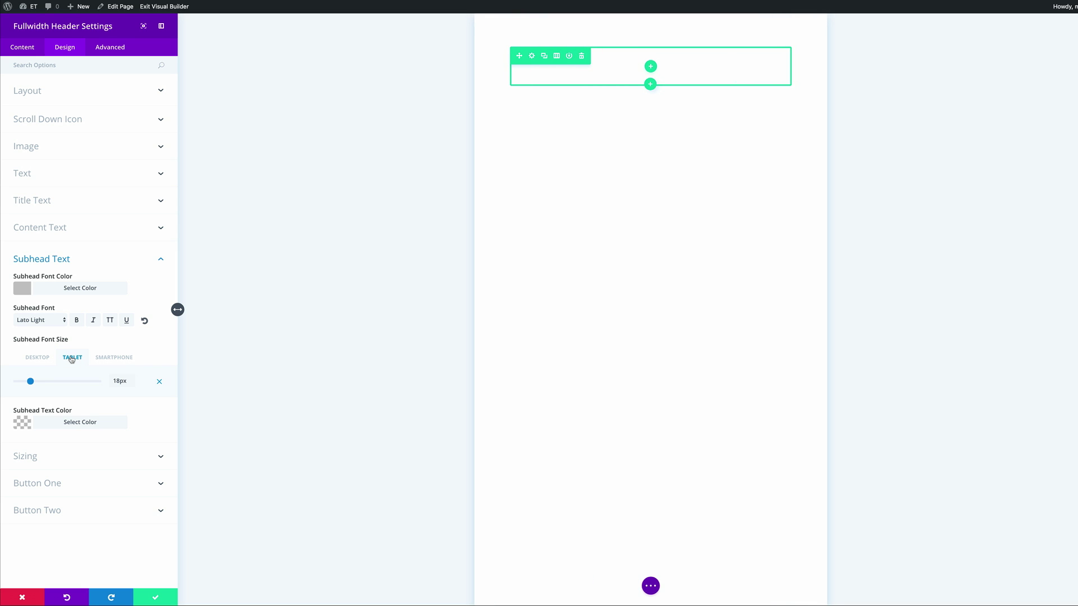
pyautogui.click(119, 382)
pyautogui.write('19')
pyautogui.click(130, 427)
# Enable custom styles for Button One and set its text size to 22px
pyautogui.click(56, 484)
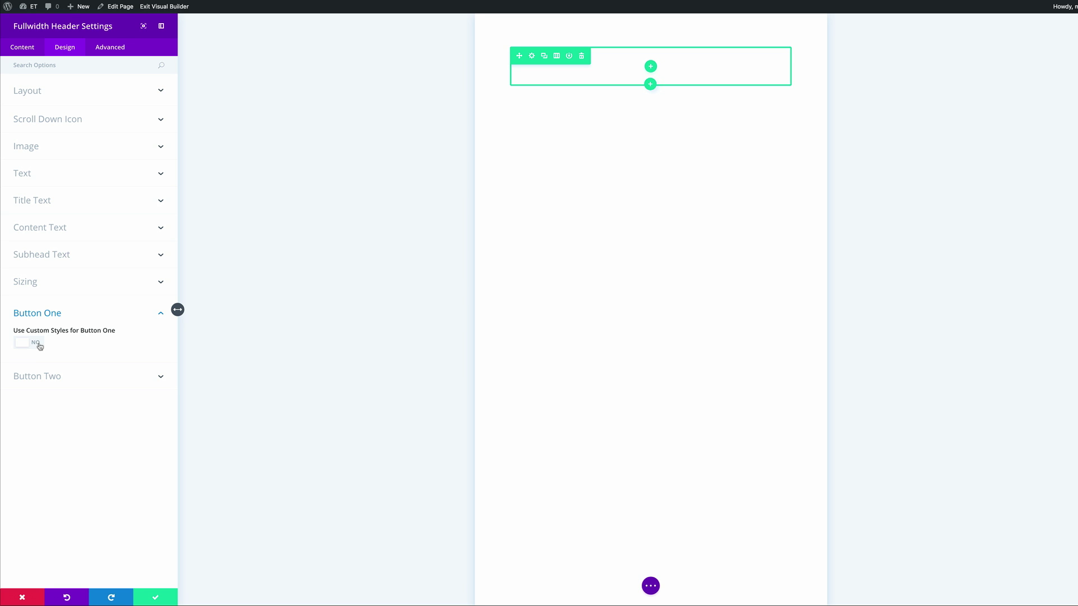
pyautogui.click(36, 344)
pyautogui.scroll(-1, 78, 353)
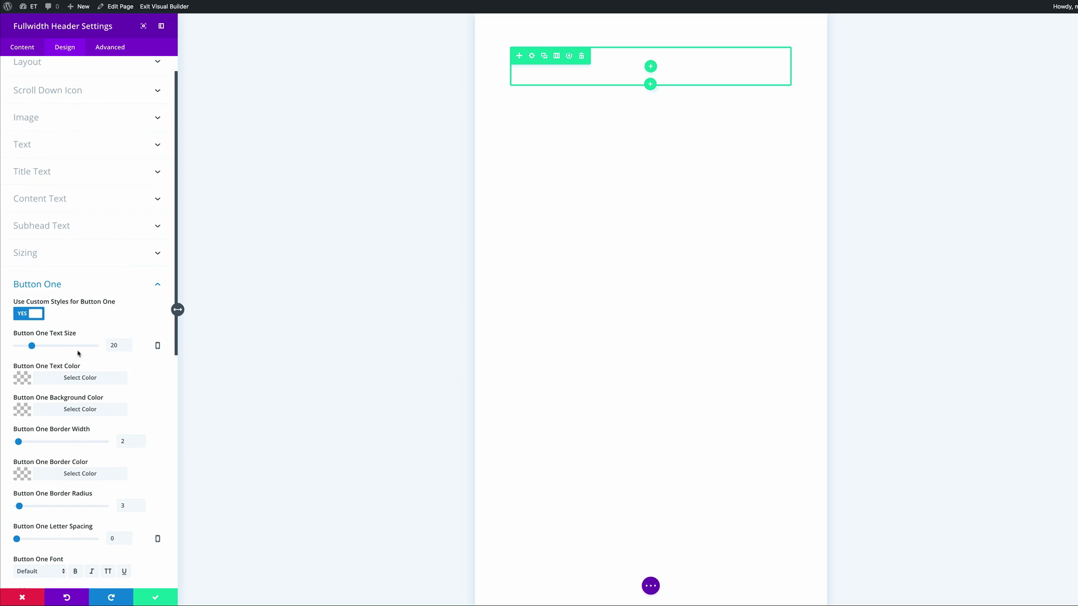
pyautogui.scroll(-2, 79, 351)
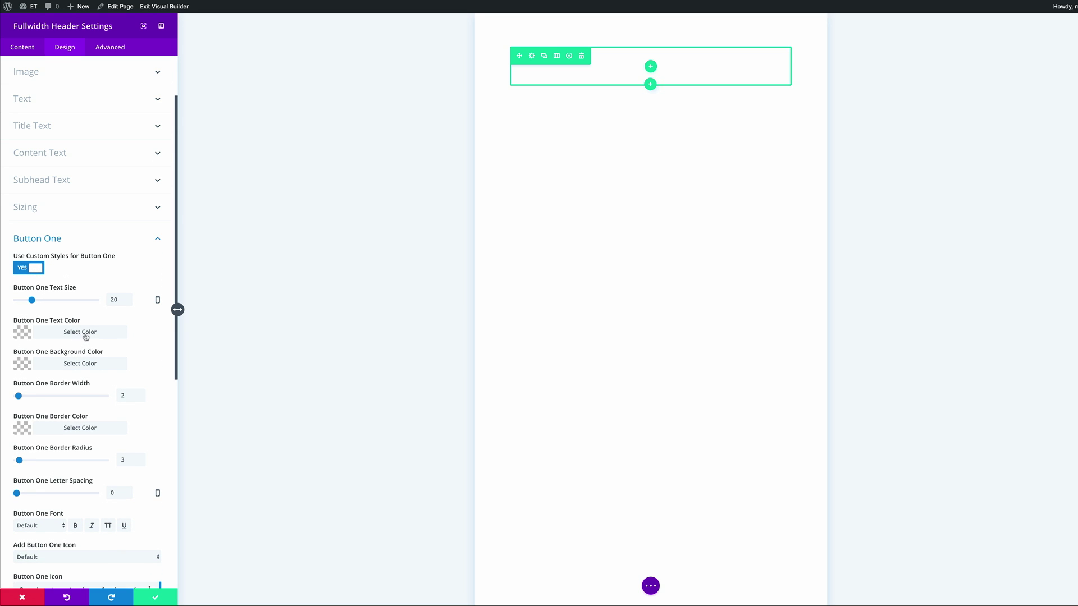
pyautogui.doubleClick(115, 299)
pyautogui.write('22')
# Set Button One's text color to #000000 and its background color to white using ffffff
pyautogui.click(22, 333)
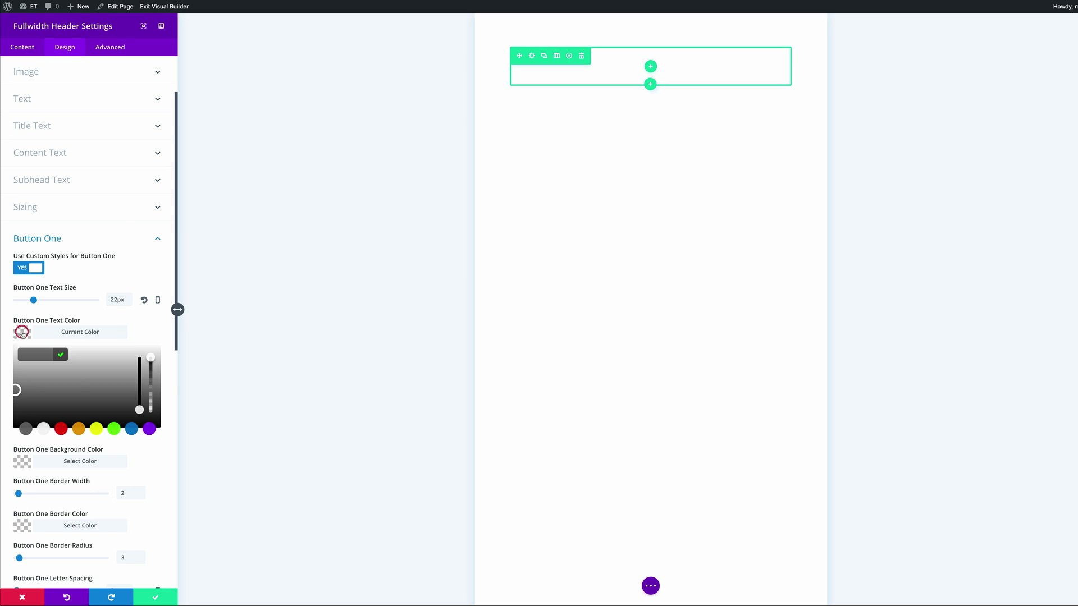
pyautogui.click(33, 351)
pyautogui.write('000000')
pyautogui.scroll(-2, 81, 354)
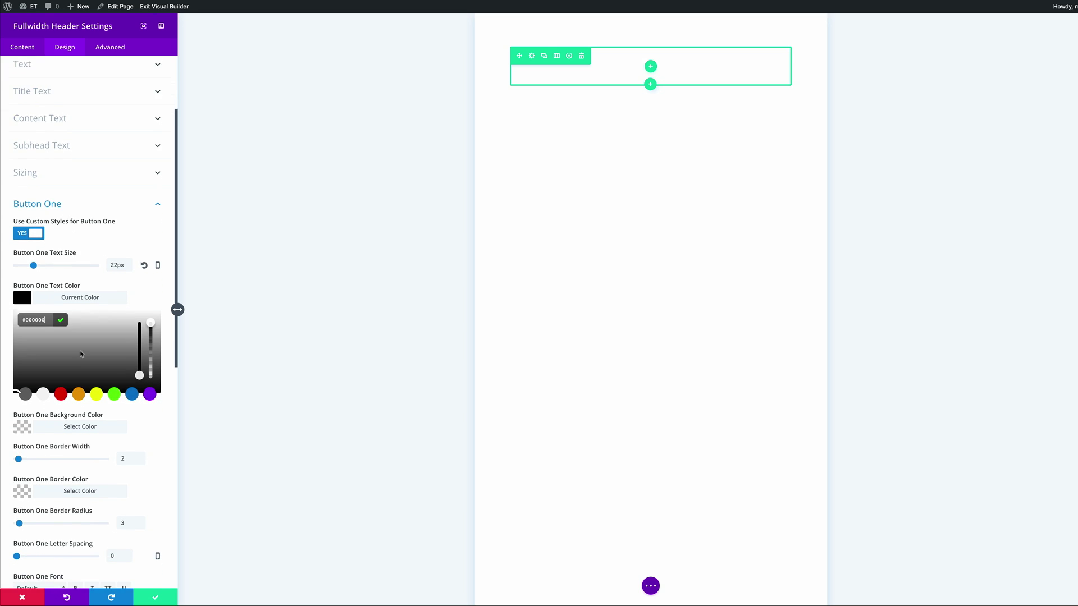
pyautogui.click(24, 404)
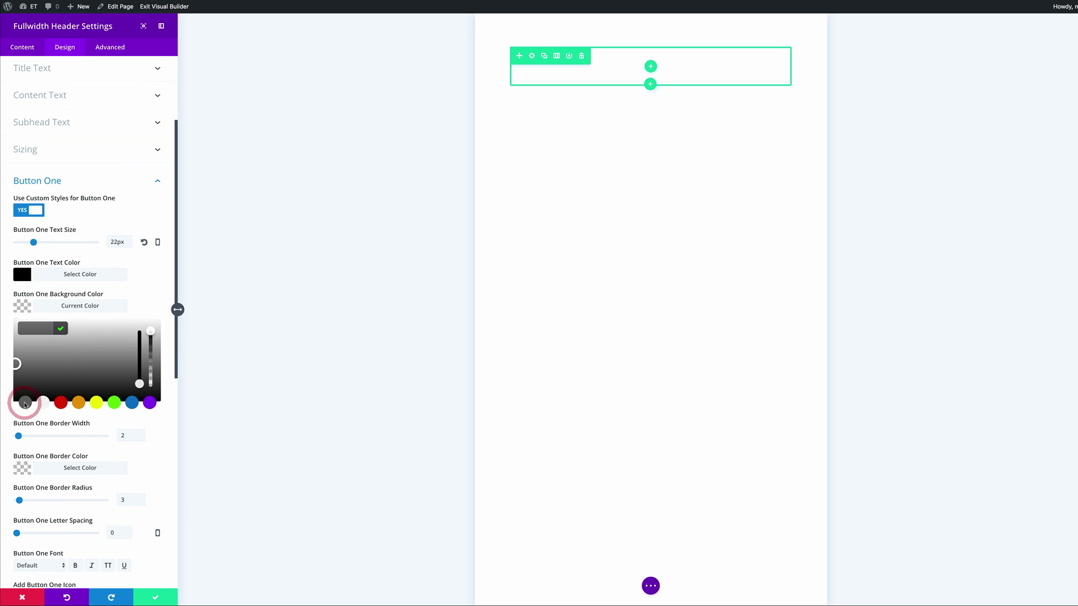
pyautogui.click(44, 325)
pyautogui.write('ffffff')
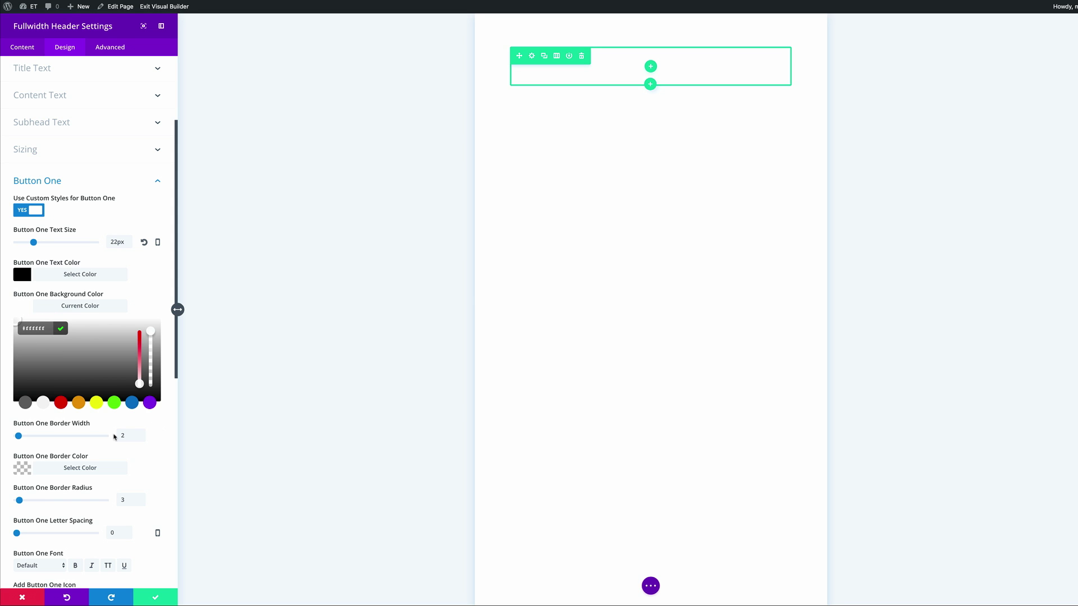
# Set Button One's border width to 0px and change its text size to 15px
pyautogui.click(125, 434)
pyautogui.write('0')
pyautogui.scroll(-1, 20, 227)
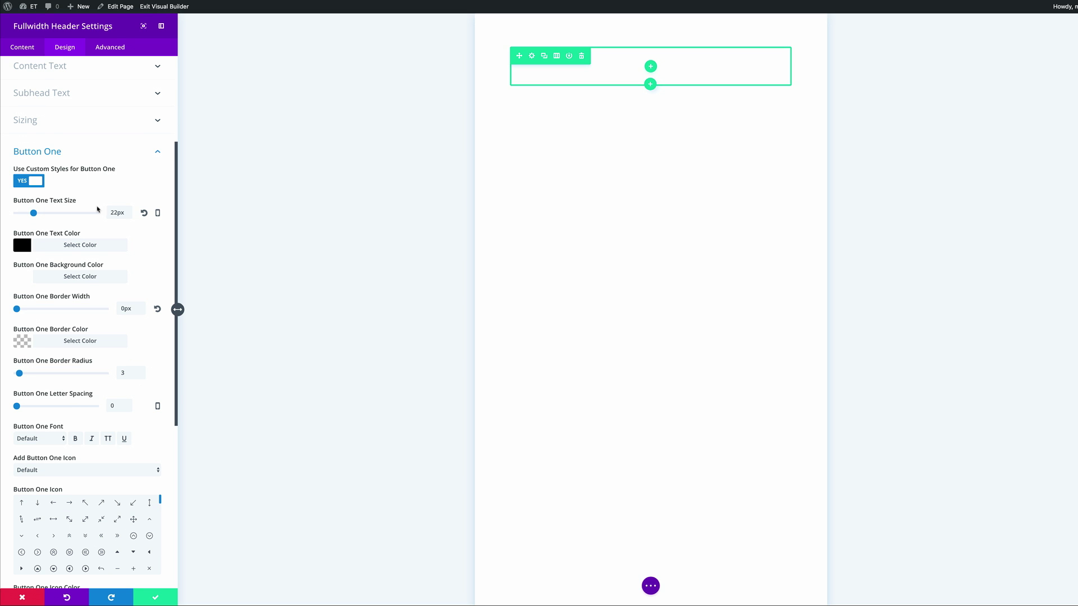
pyautogui.click(114, 212)
pyautogui.write('15')
pyautogui.scroll(-1, 112, 225)
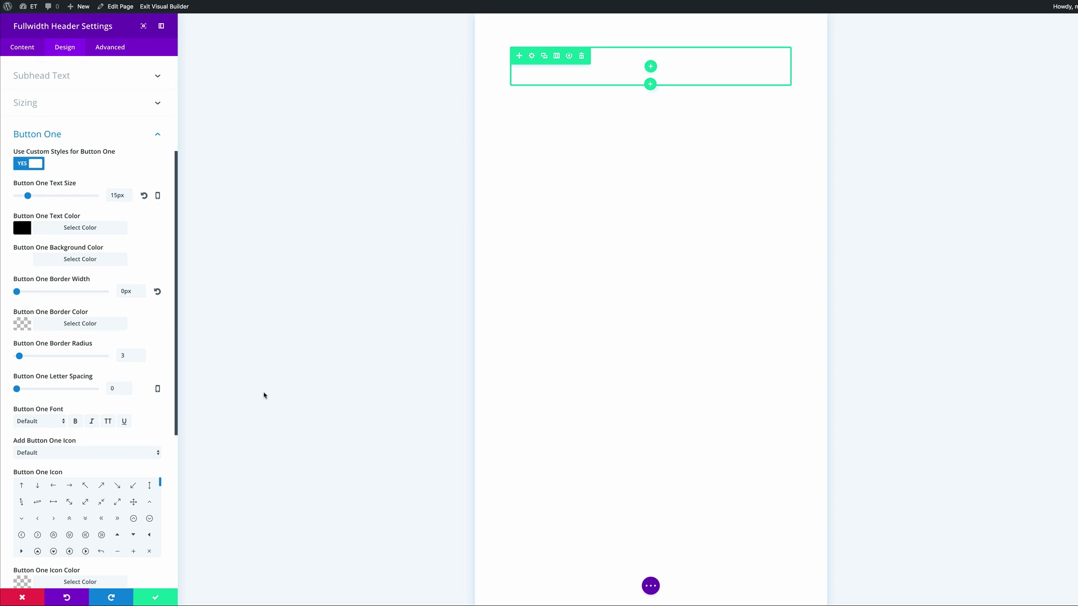
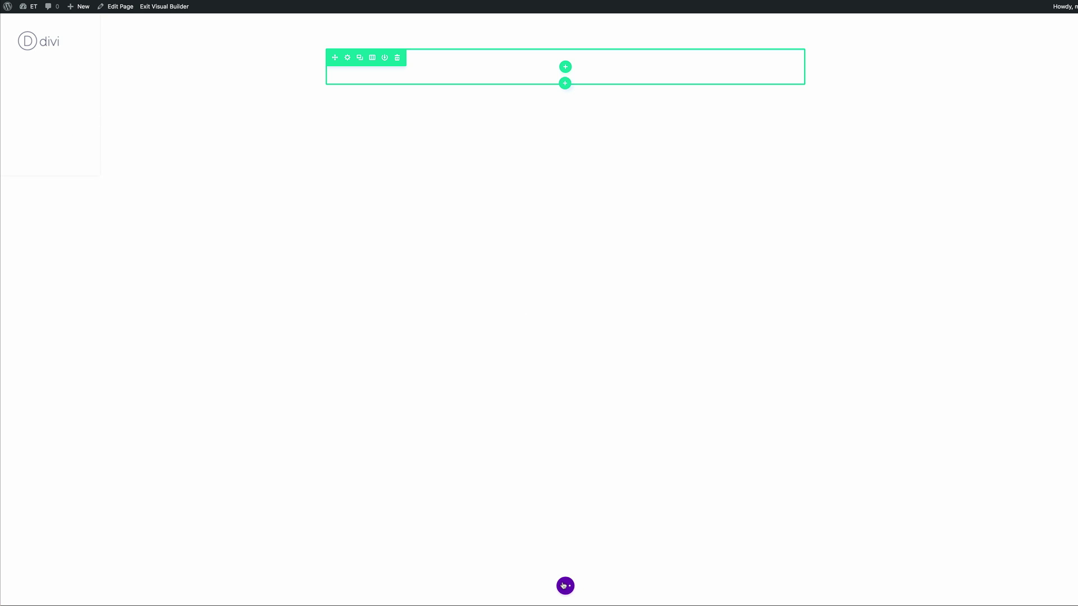
# Switch the builder to wireframe view and delete the regular section with the empty row above the fullwidth section
pyautogui.moveTo(566, 587); pyautogui.dragTo(534, 578)
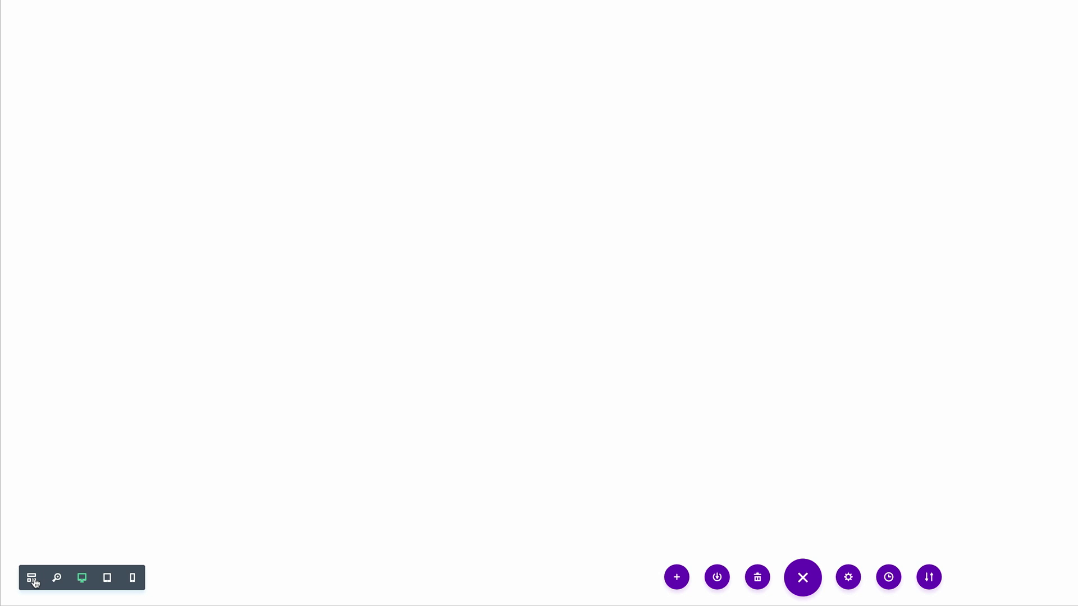
pyautogui.click(32, 579)
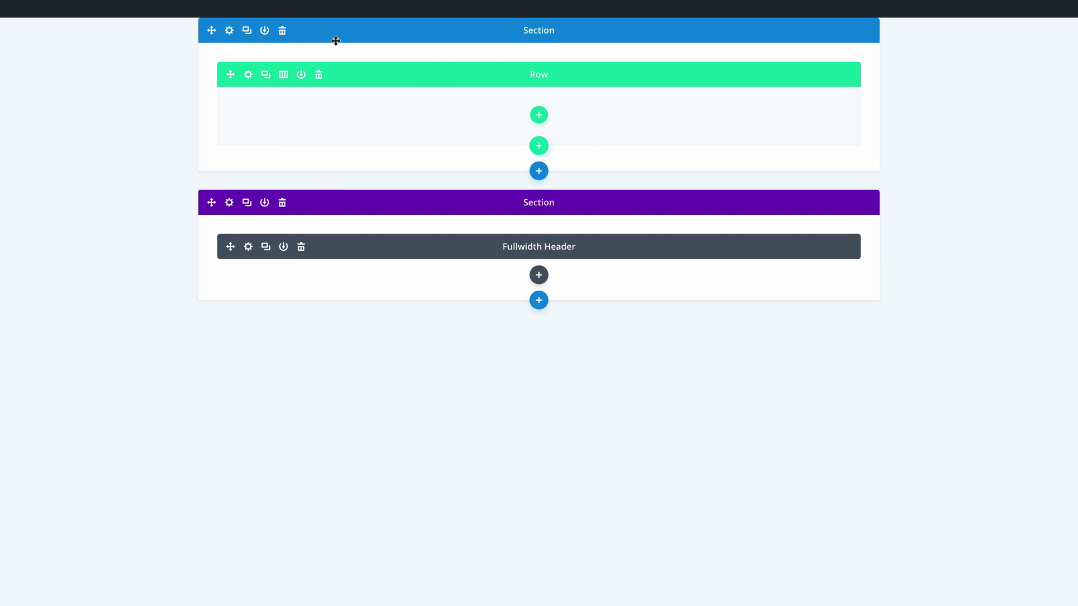
pyautogui.click(283, 31)
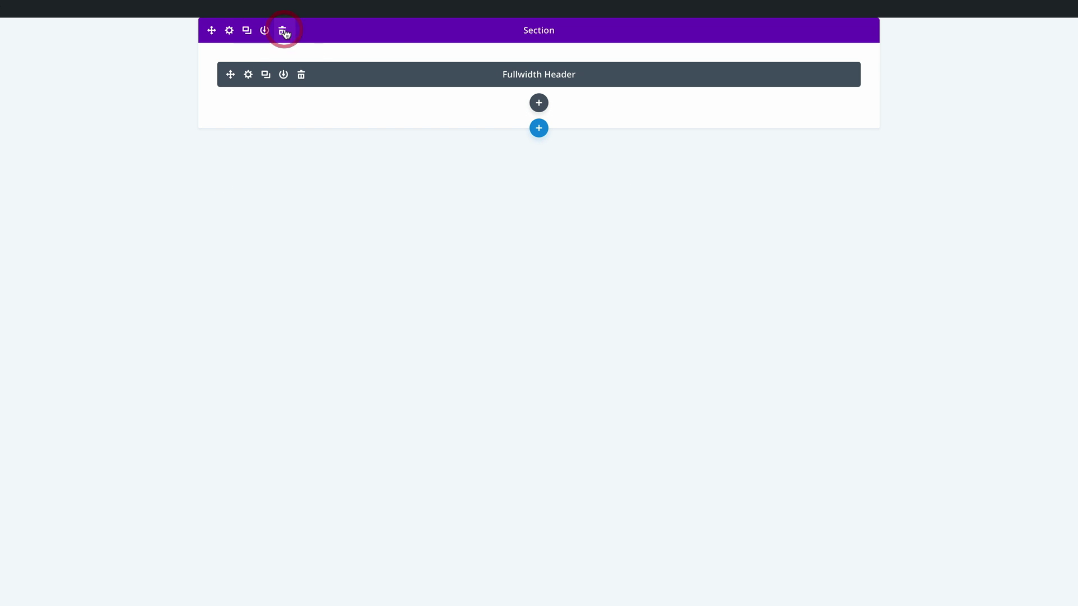
# Add a background gradient to the fullwidth section and set its first color to black
pyautogui.click(229, 31)
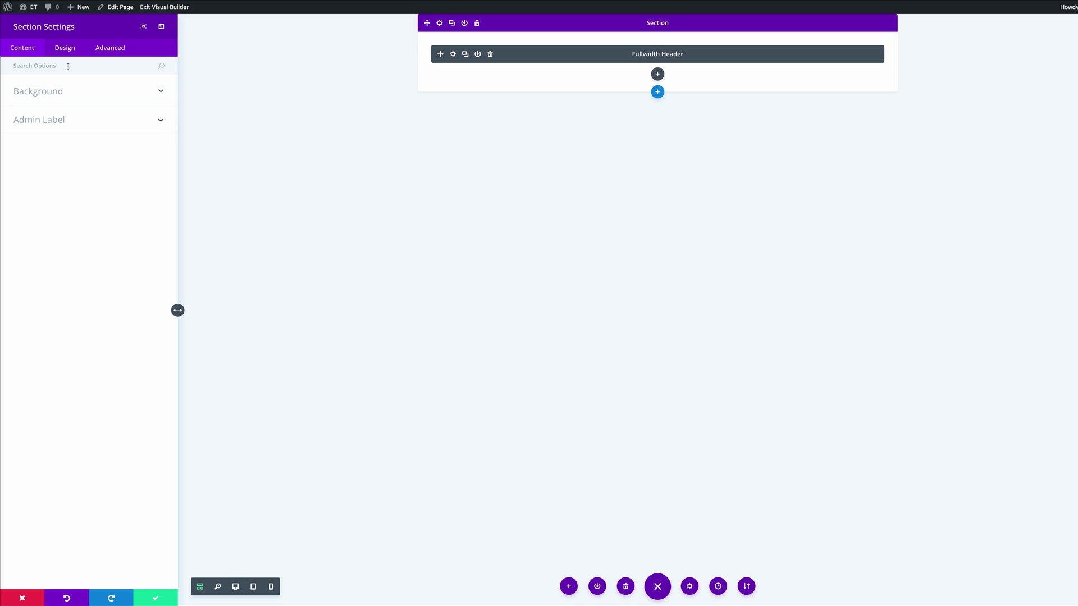
pyautogui.click(54, 93)
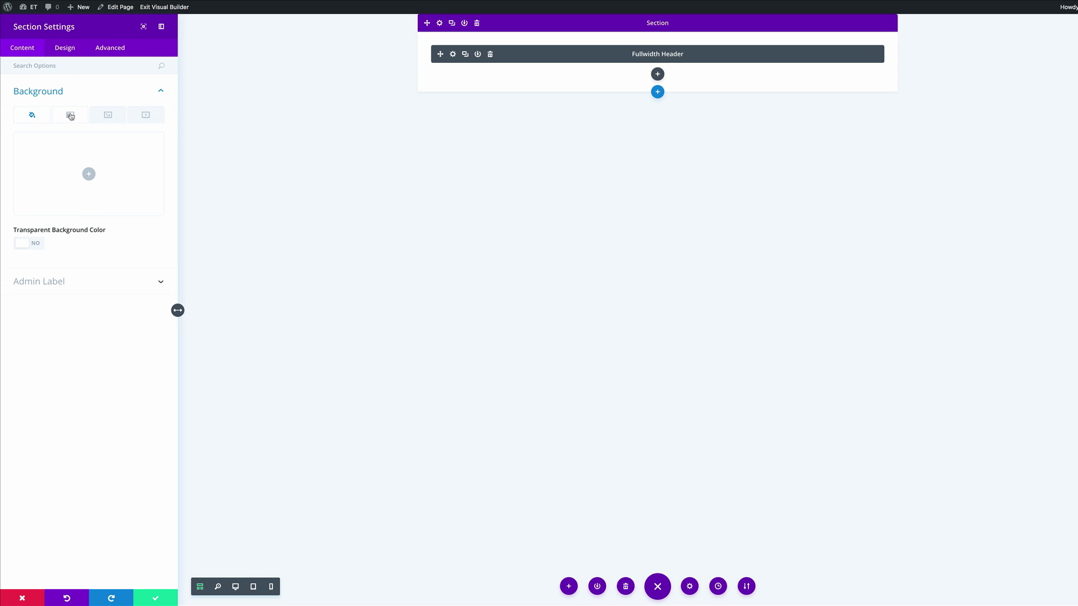
pyautogui.click(71, 116)
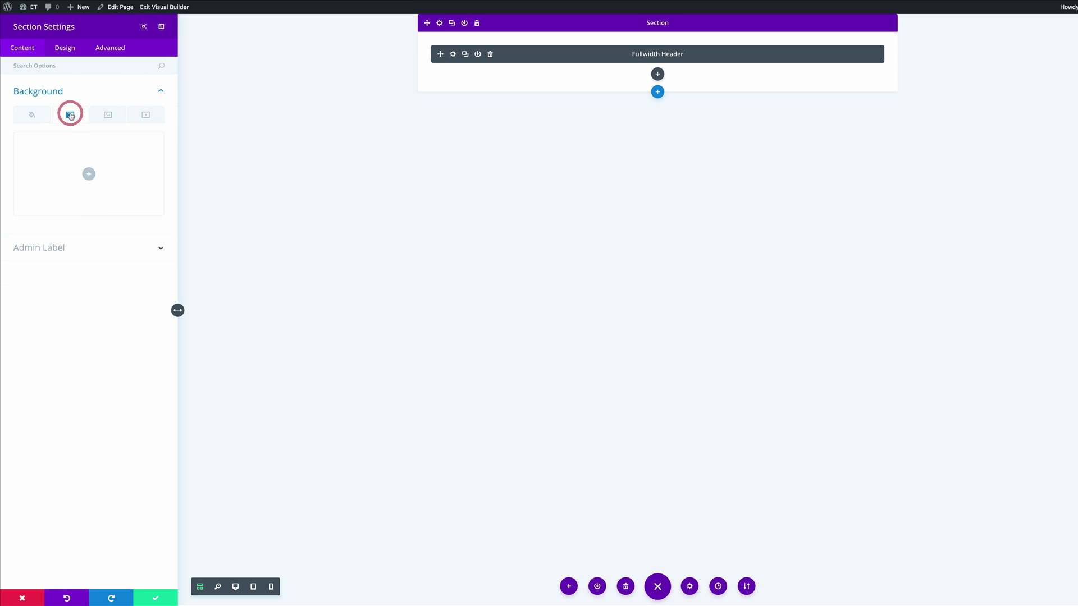
pyautogui.click(88, 174)
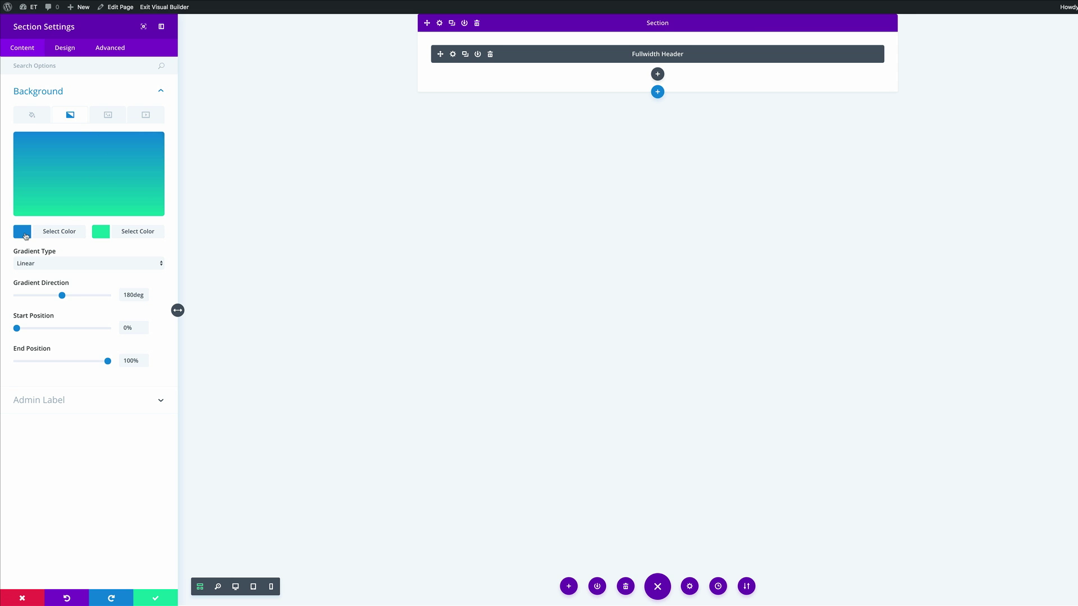
pyautogui.click(22, 231)
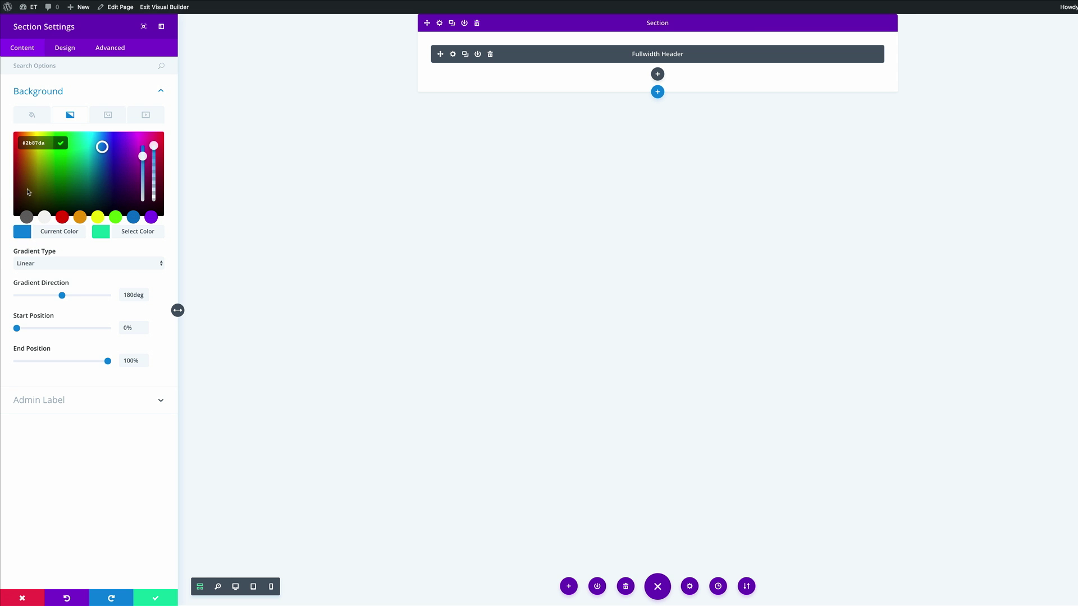
pyautogui.moveTo(29, 192); pyautogui.dragTo(1, 215)
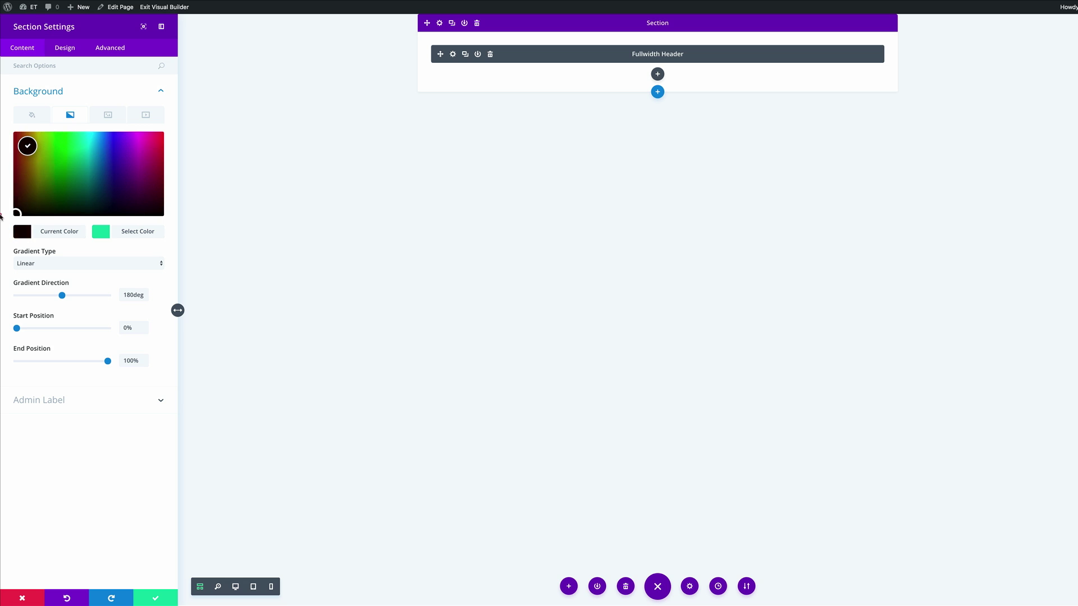
# Set the gradient's second color to a semi-transparent blue by pasting its RGBA value
pyautogui.click(101, 233)
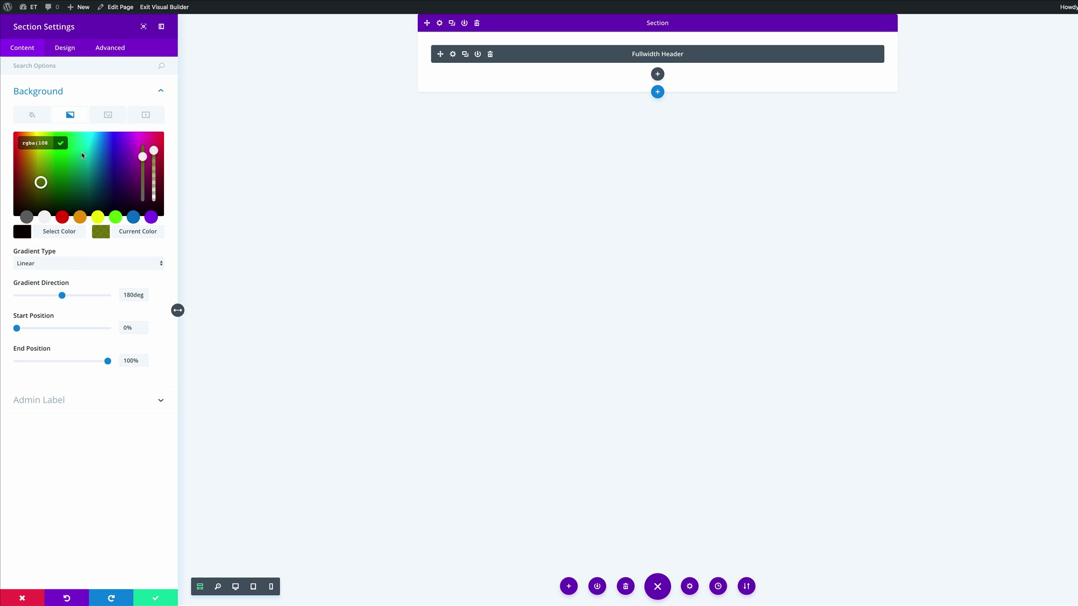
pyautogui.moveTo(38, 143); pyautogui.dragTo(49, 142)
pyautogui.hotkey('ctrl', 'v')
pyautogui.click(79, 304)
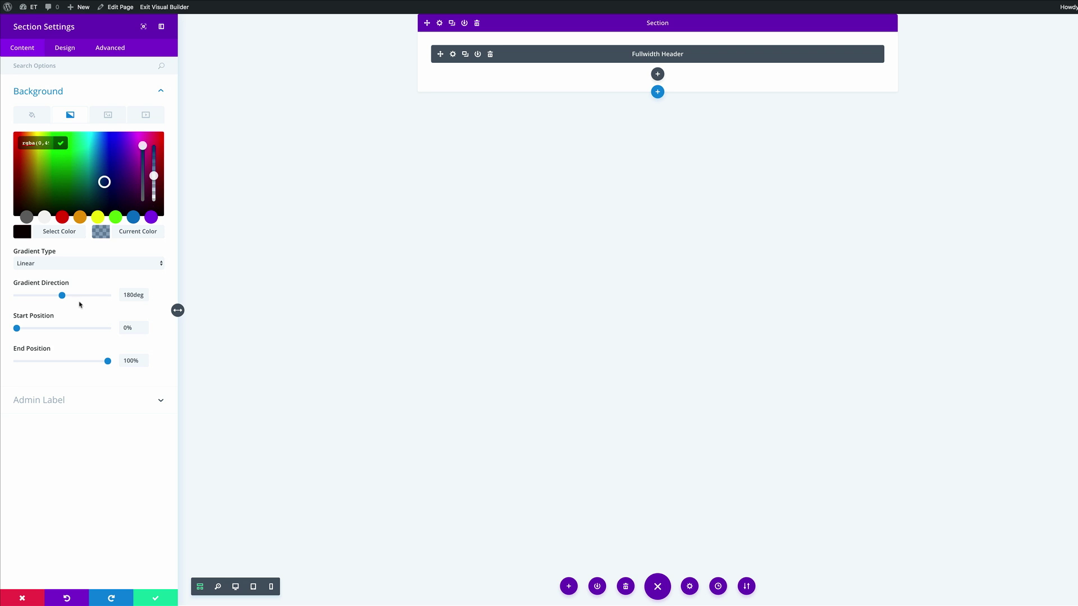
# Set the gradient direction to 87deg and its end position to 62%, and preview the section in the zoomed-out view
pyautogui.doubleClick(133, 294)
pyautogui.write('87deg')
pyautogui.moveTo(106, 363); pyautogui.dragTo(73, 363)
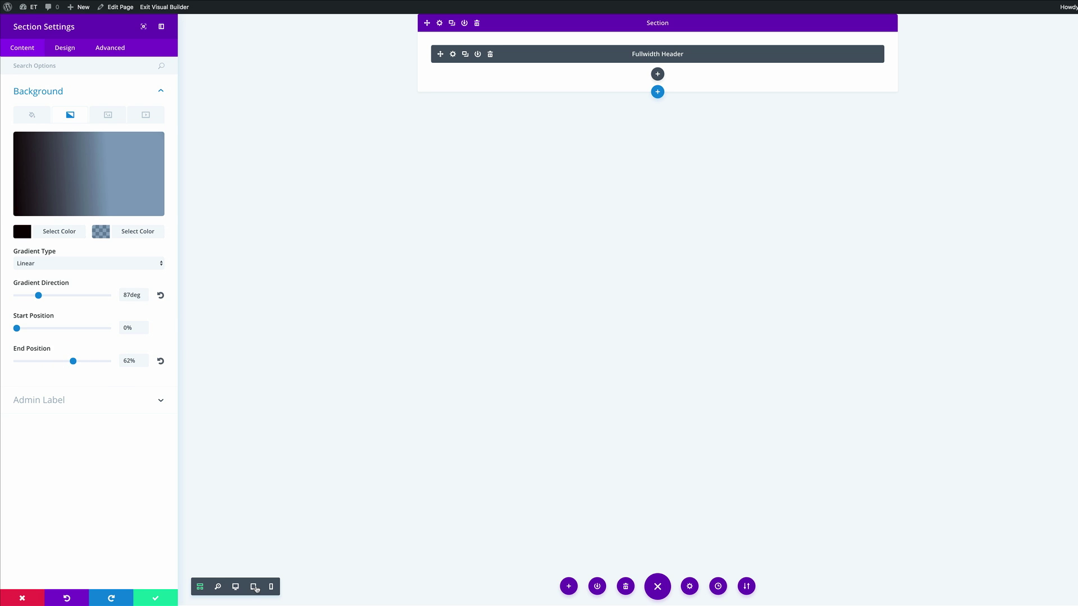
pyautogui.click(219, 587)
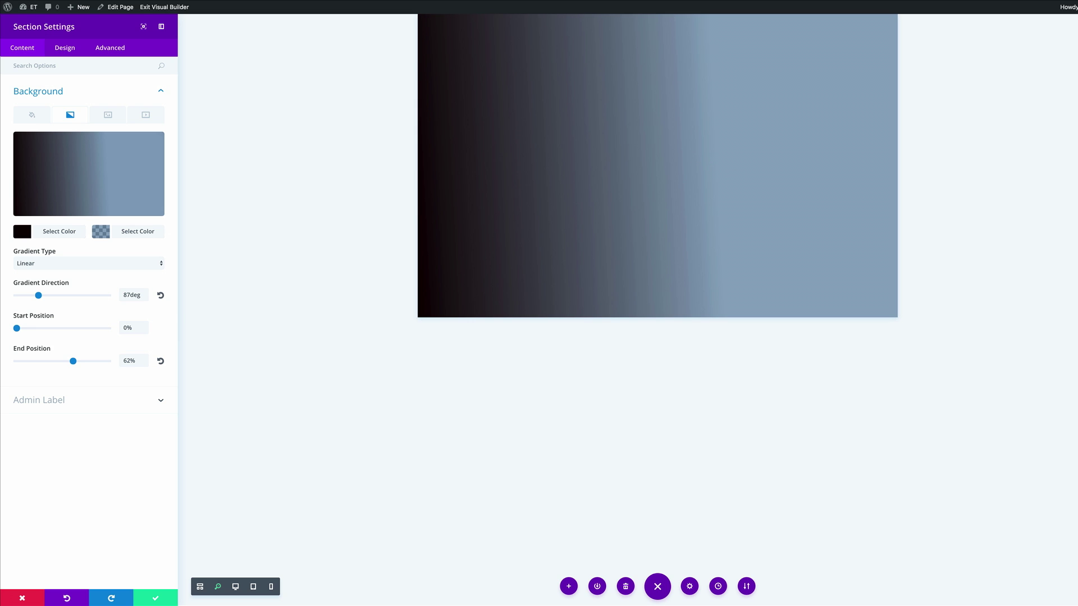
# Choose the media library photo of the blonde woman sitting on rocks as the section's background image
pyautogui.click(107, 116)
pyautogui.click(88, 172)
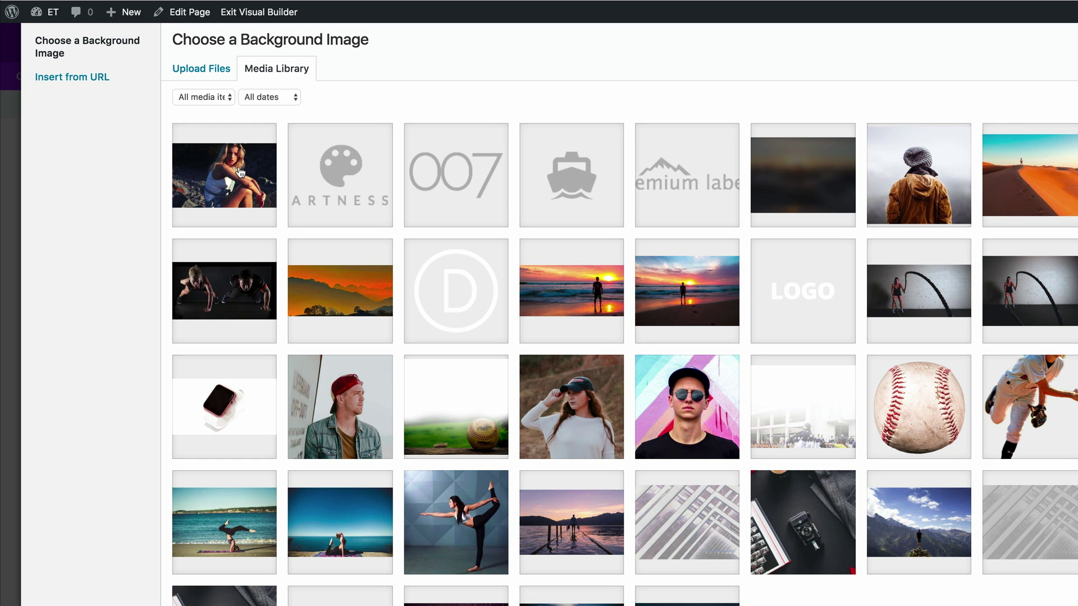
pyautogui.click(239, 171)
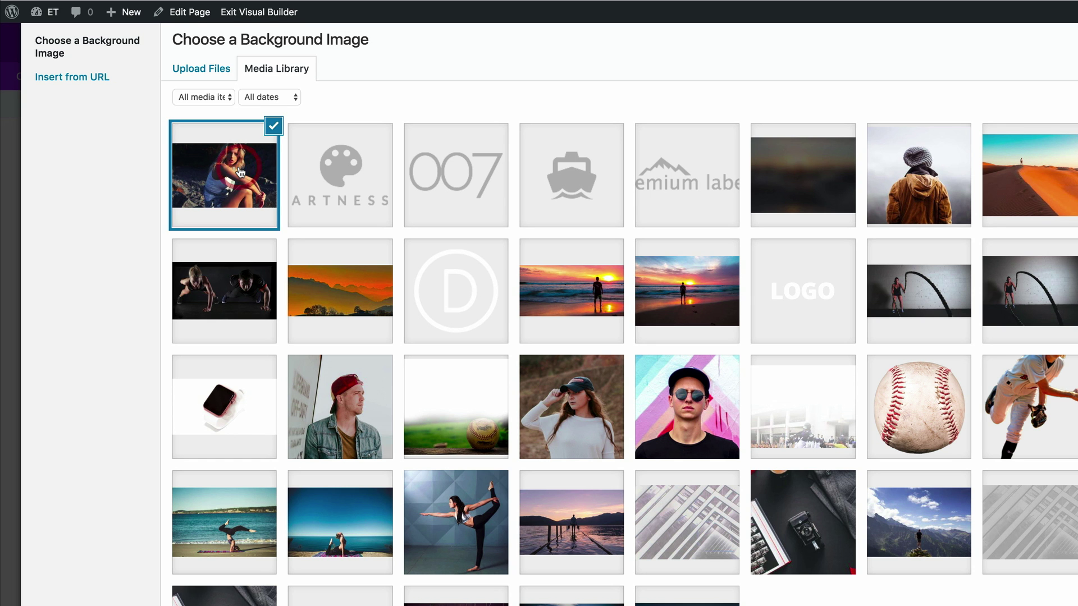
pyautogui.click(1012, 542)
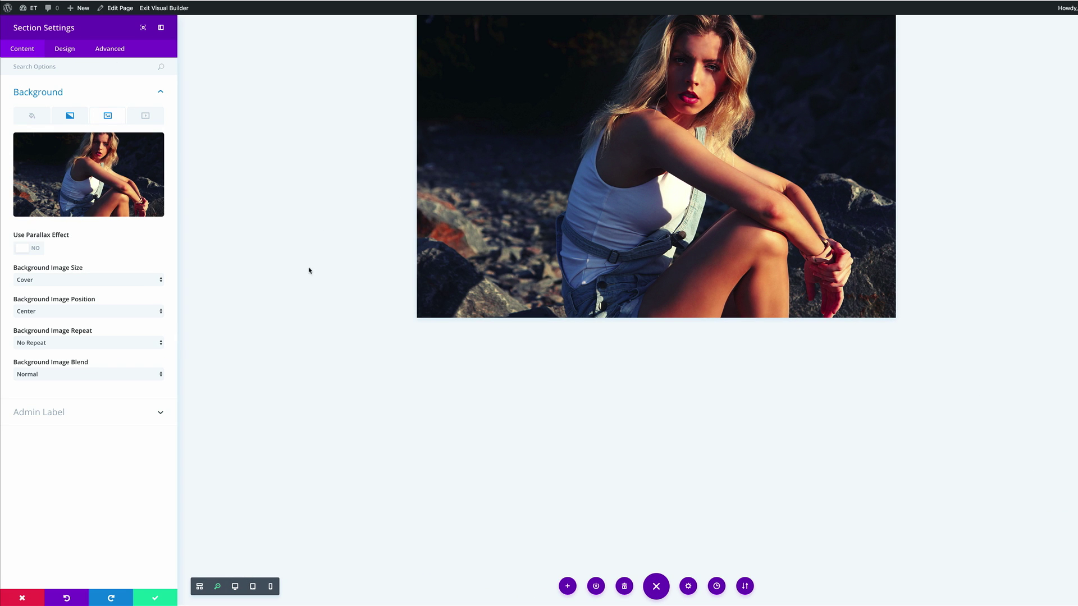
# Switch to desktop view, set the background image blend to Overlay and save the section settings
pyautogui.click(235, 586)
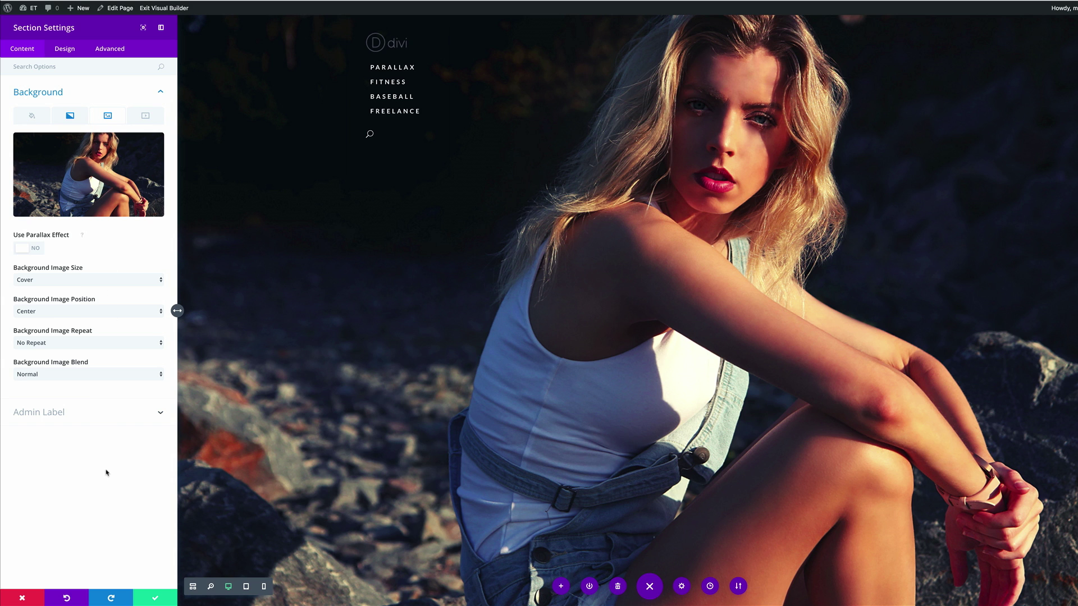
pyautogui.click(134, 375)
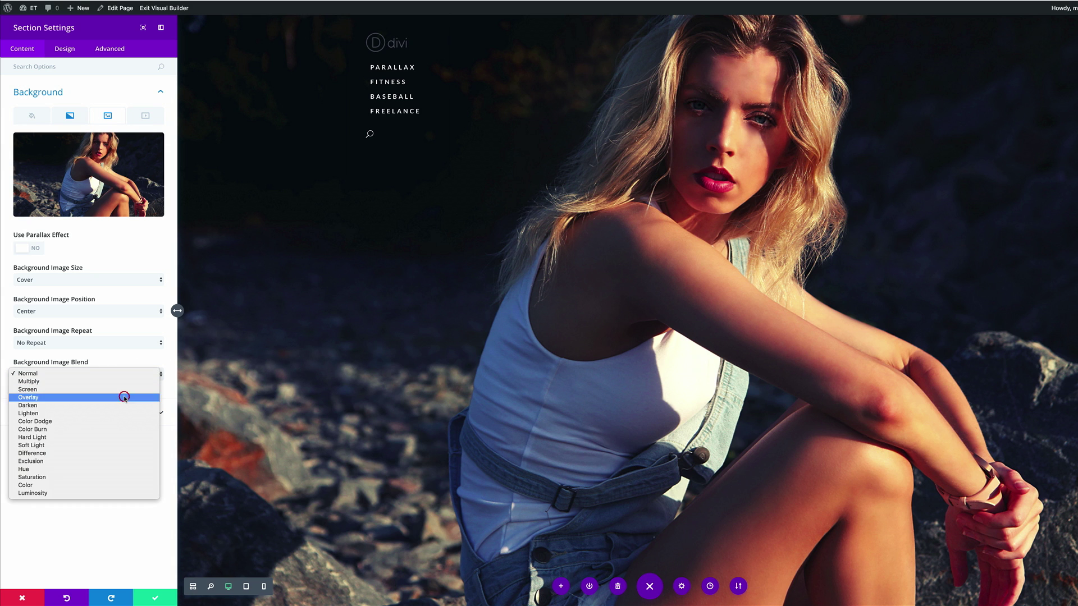
pyautogui.click(124, 397)
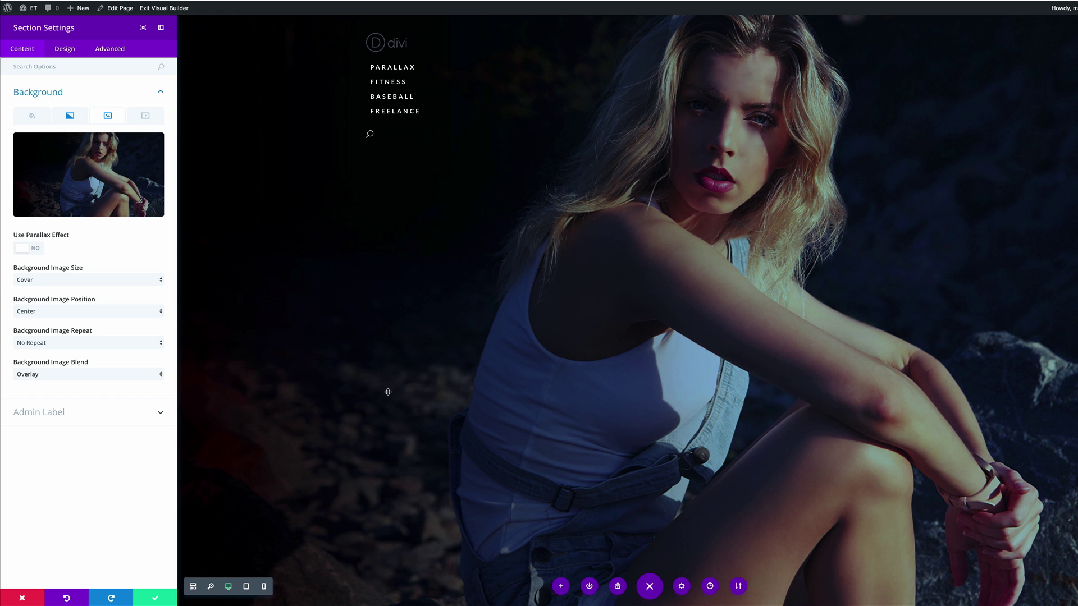
pyautogui.click(155, 600)
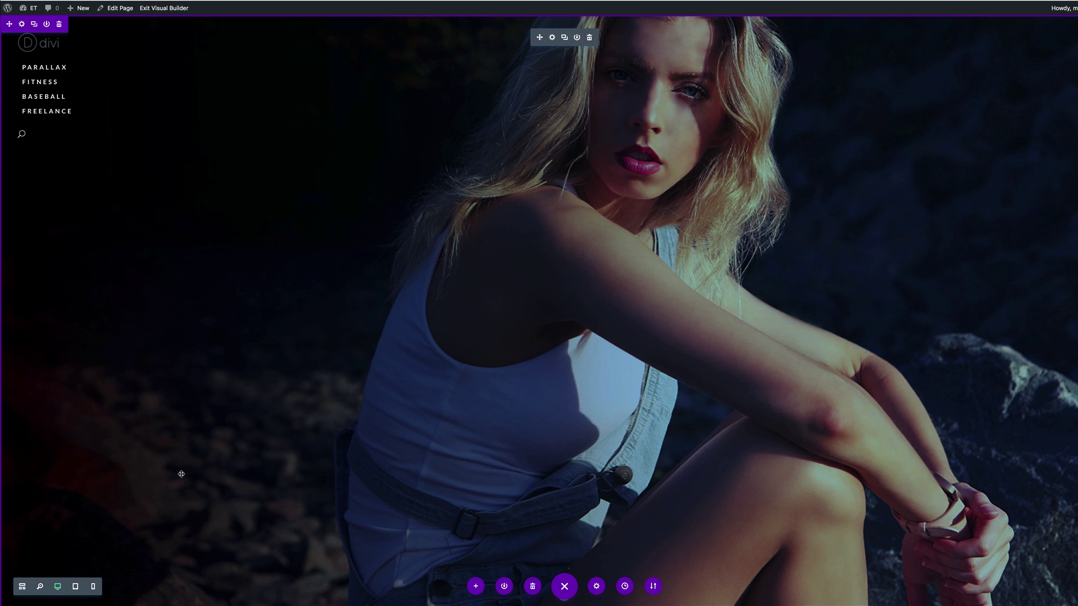
# Exit the Visual Builder to return to the regular page
pyautogui.click(176, 9)
pyautogui.moveTo(31, 8)
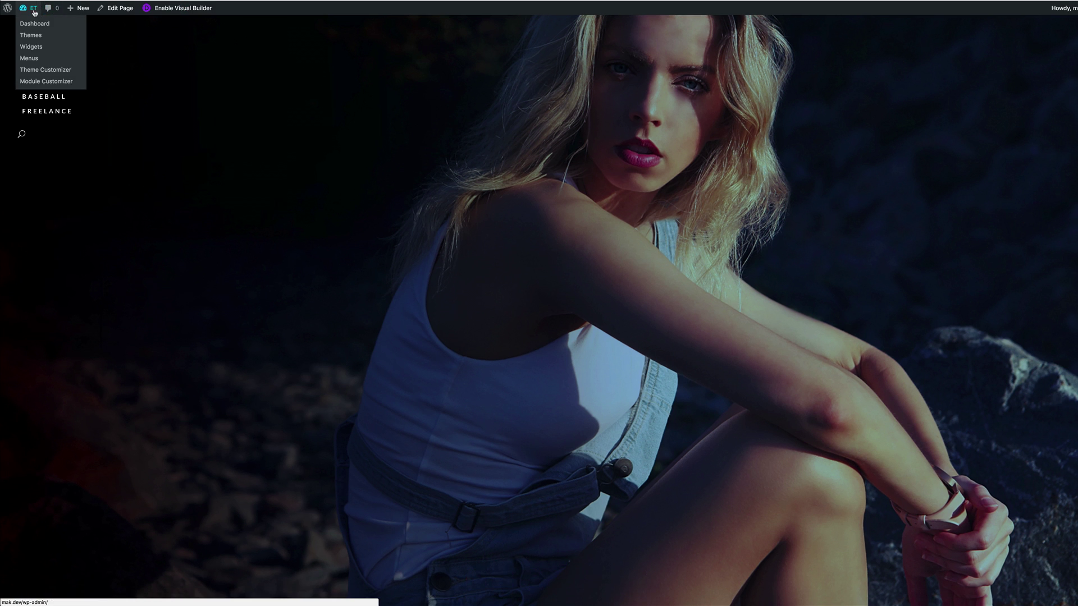
# Open the Primary Menu Bar settings under Header & Navigation in the Divi Theme Customizer
pyautogui.click(50, 61)
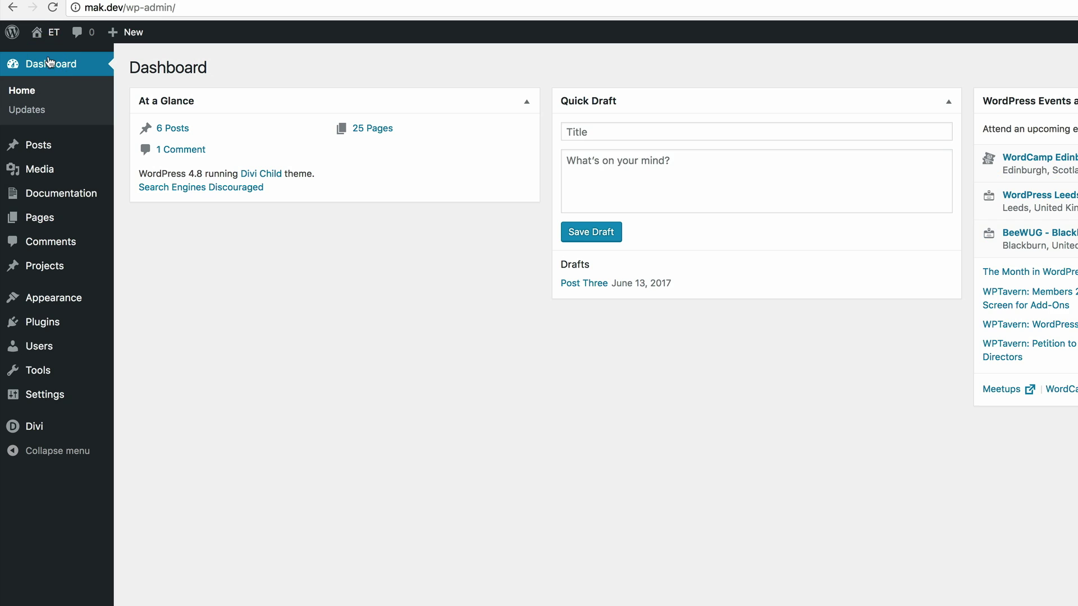
pyautogui.moveTo(37, 430)
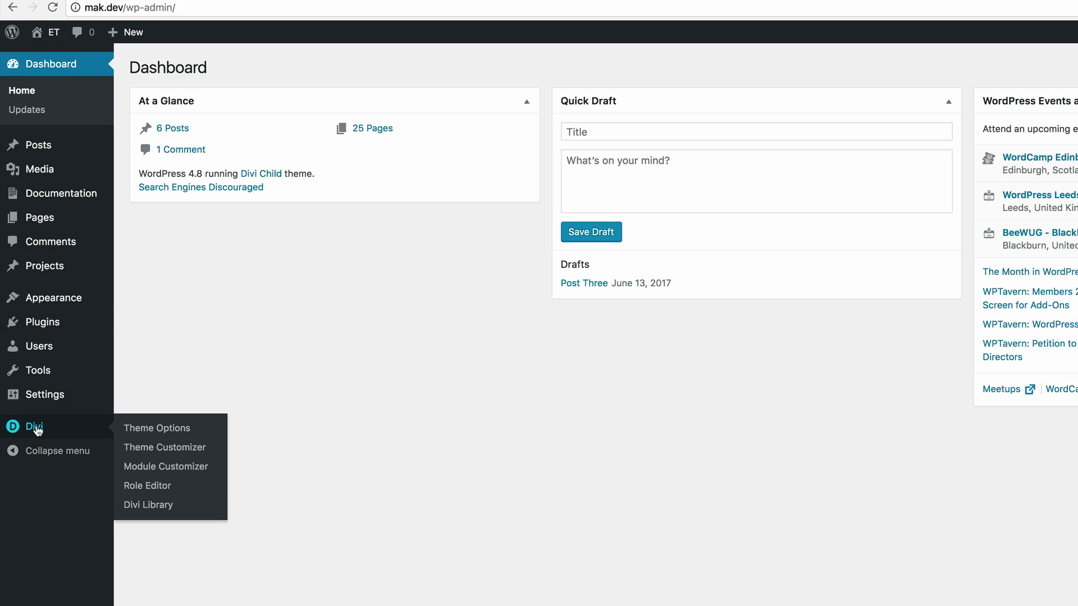
pyautogui.click(144, 452)
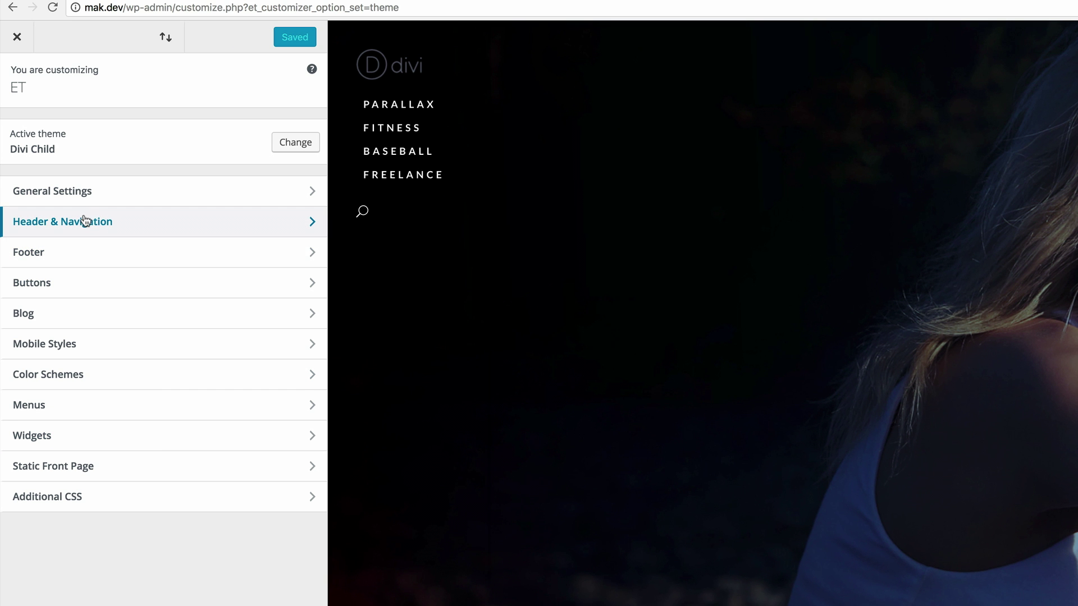
pyautogui.click(84, 220)
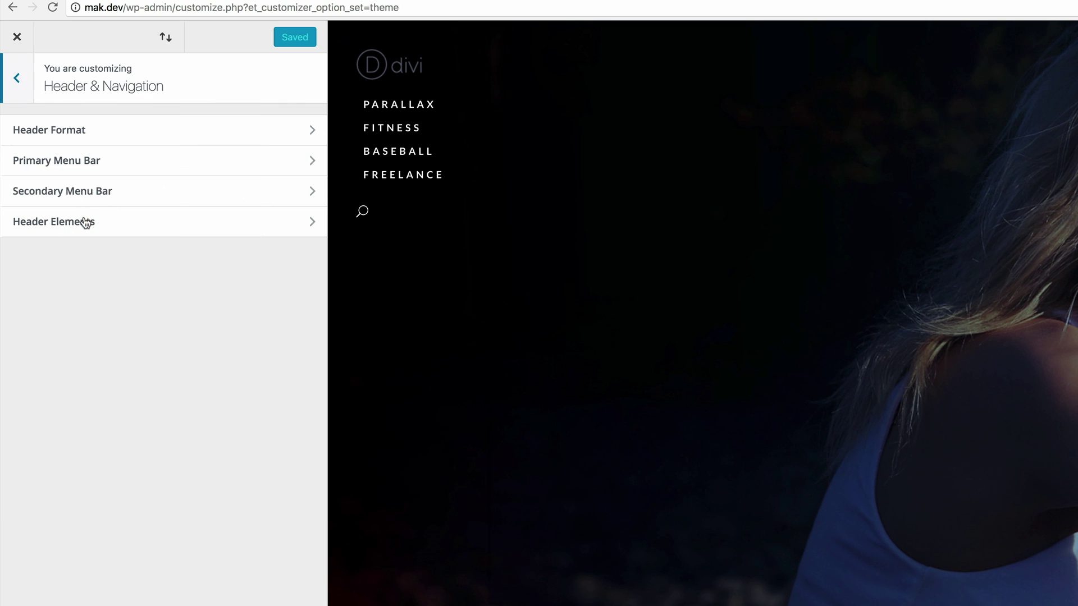
pyautogui.click(77, 161)
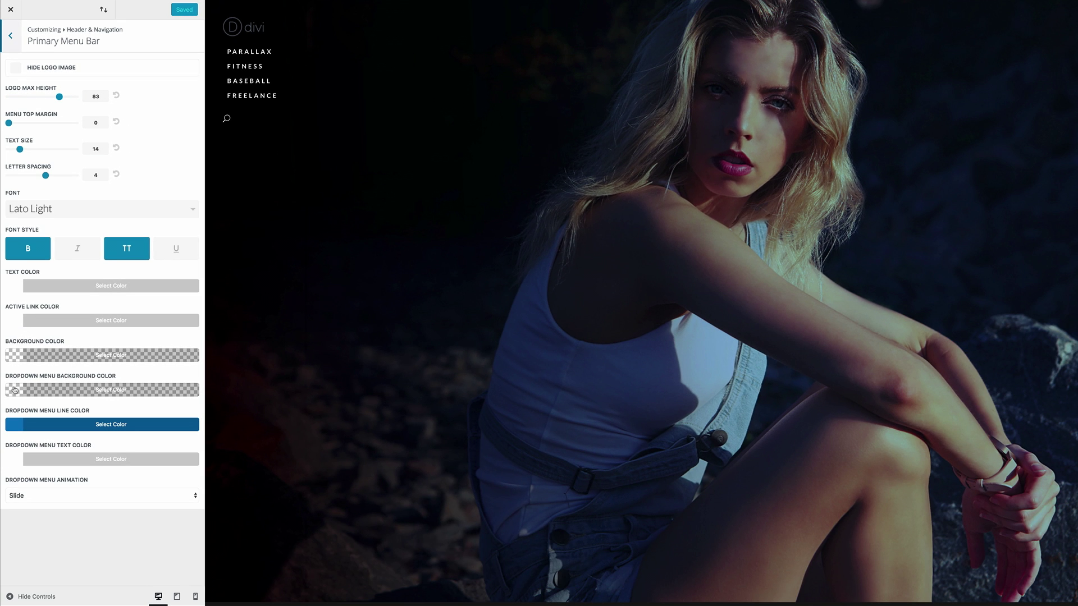
# Set the dropdown menu background color to the fully transparent rgba(221,153,51,0)
pyautogui.click(14, 389)
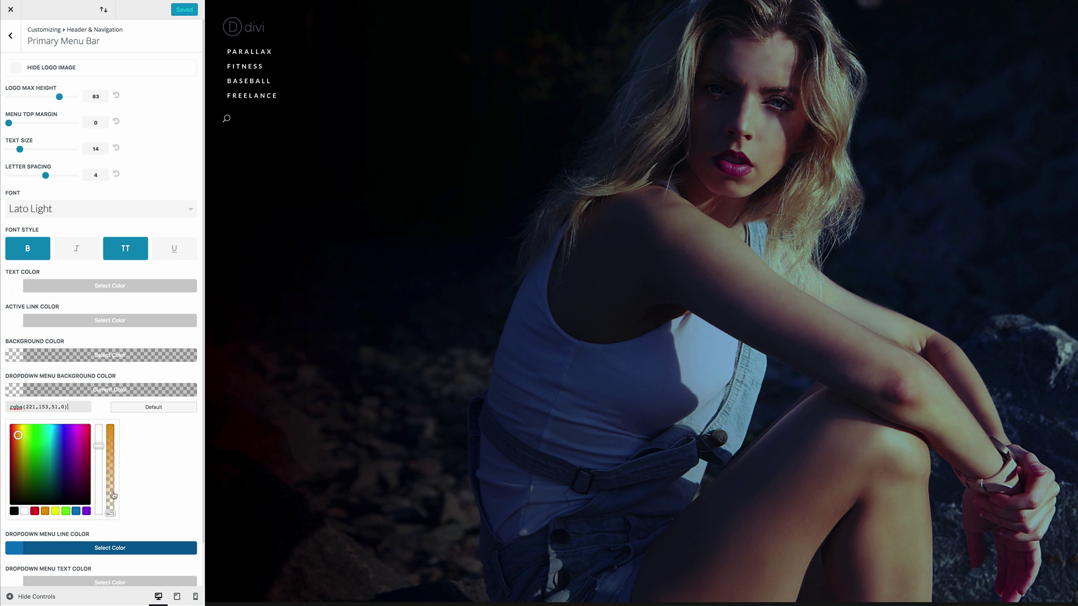
pyautogui.moveTo(111, 514); pyautogui.dragTo(110, 499)
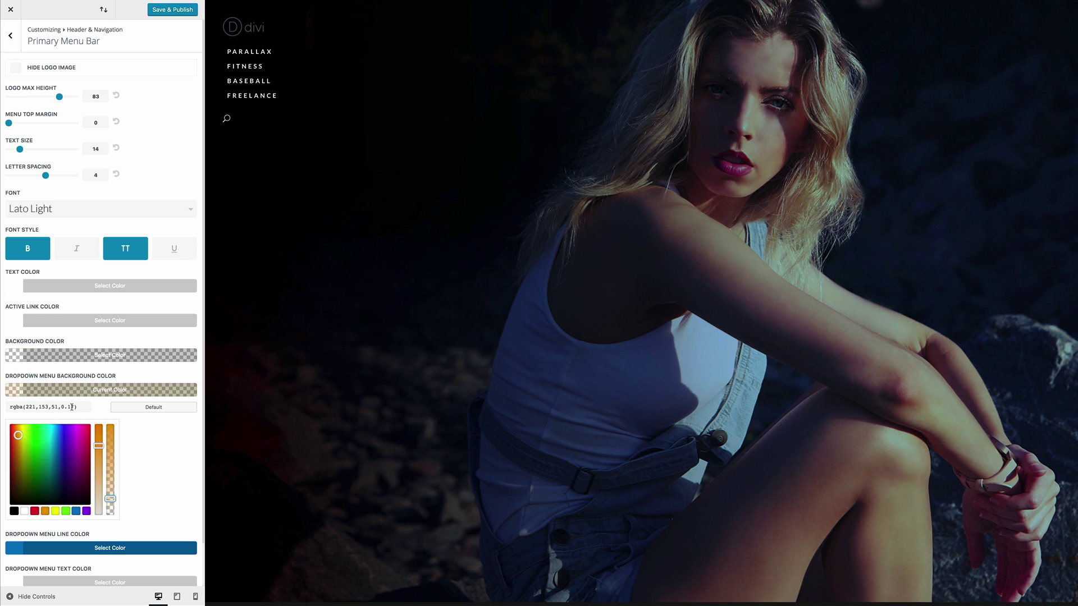
pyautogui.moveTo(73, 405); pyautogui.dragTo(25, 408)
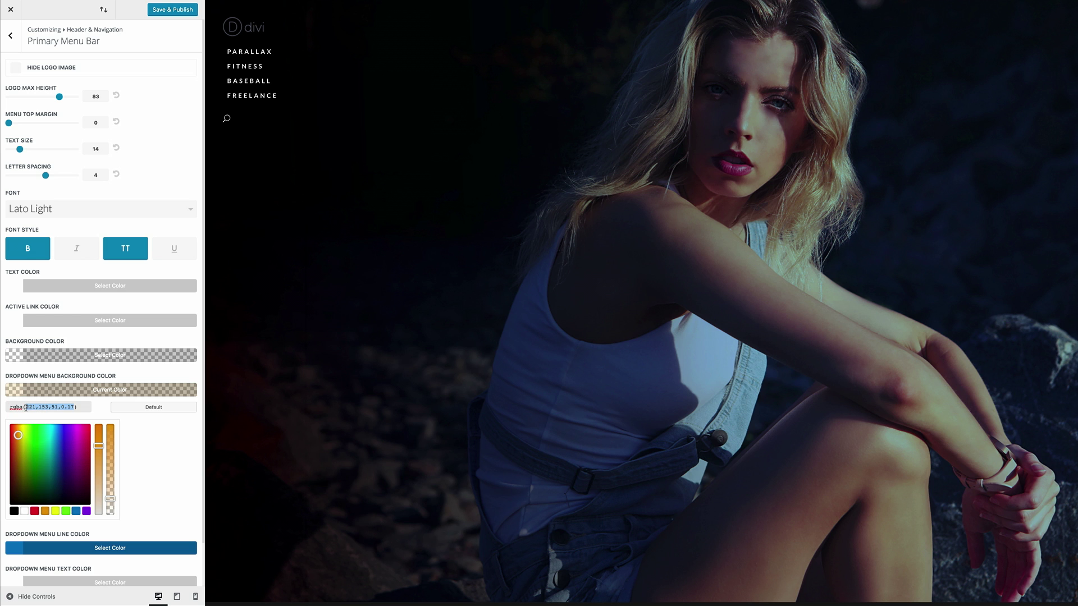
pyautogui.write('221,153,51,0')
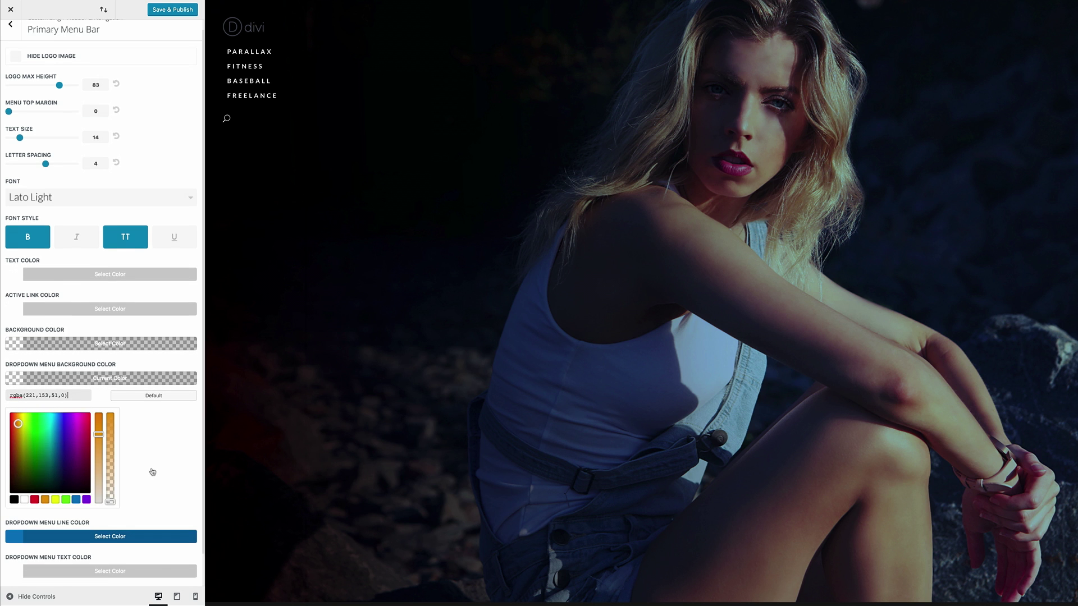
# Set the dropdown menu line color to #1e73be and open the dropdown menu text color
pyautogui.scroll(-2, 152, 471)
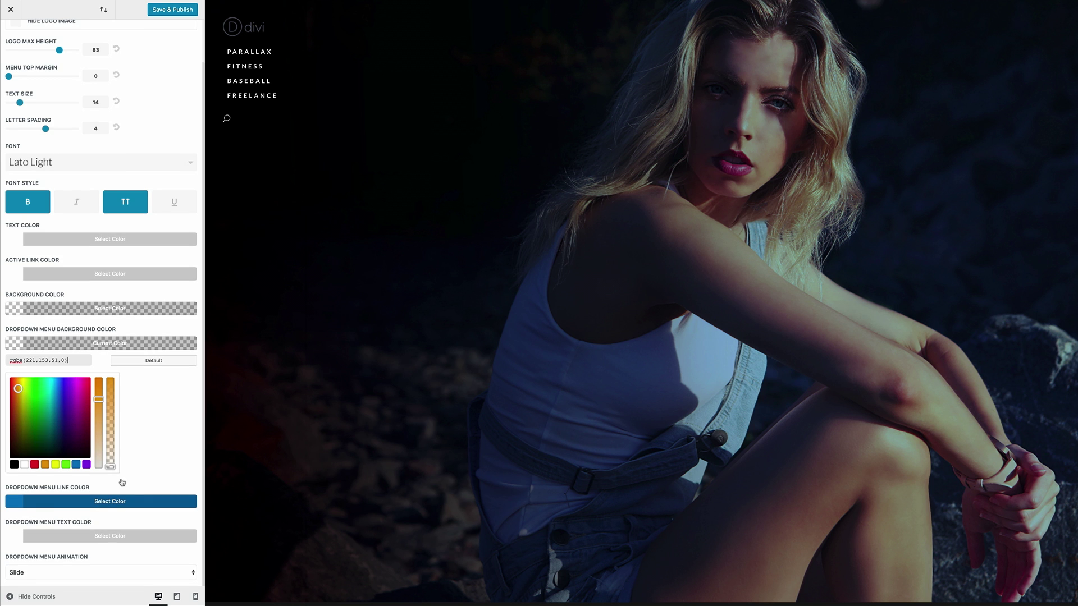
pyautogui.click(14, 503)
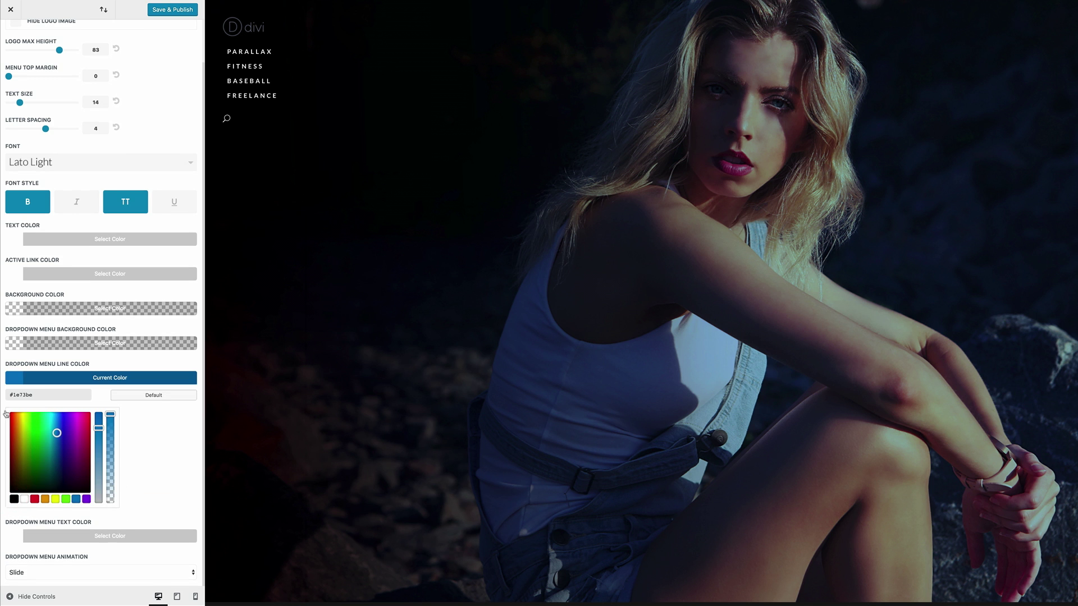
pyautogui.moveTo(13, 396); pyautogui.dragTo(34, 396)
pyautogui.write('1E73BE')
pyautogui.click(110, 536)
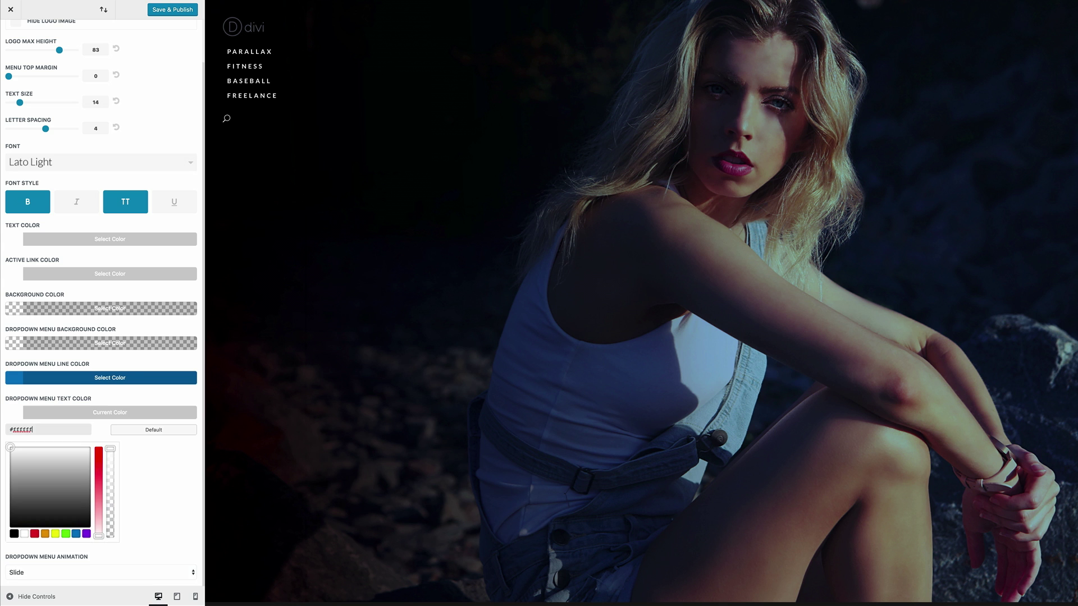
pyautogui.click(178, 11)
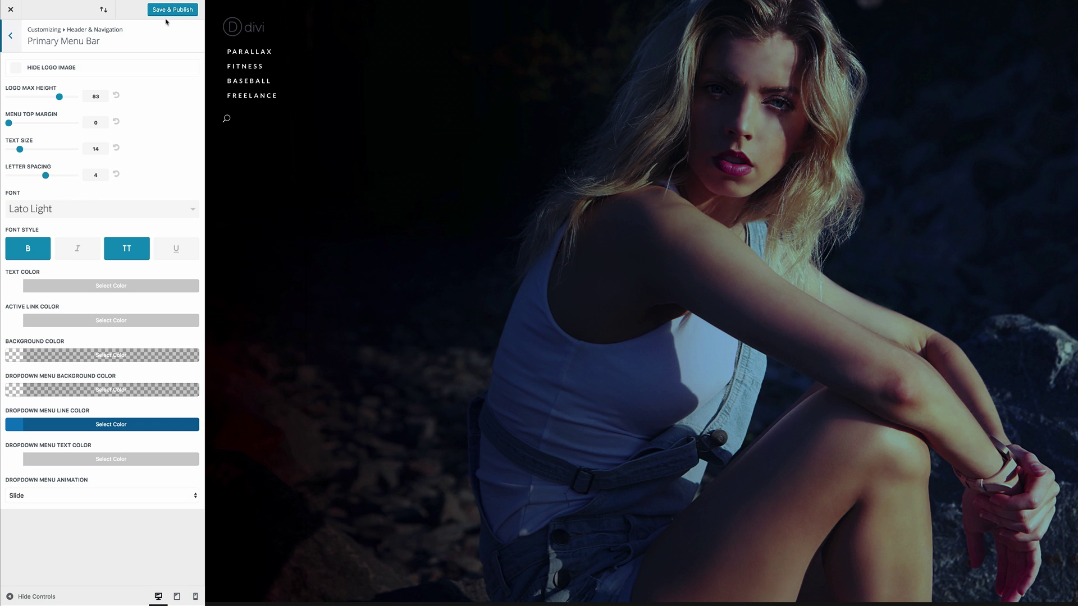
# Append a 981px min-width media query to the Additional CSS with 3% container margin, 1px #FFFFFF menu item borders and 80% logo top margin, and publish
pyautogui.click(11, 36)
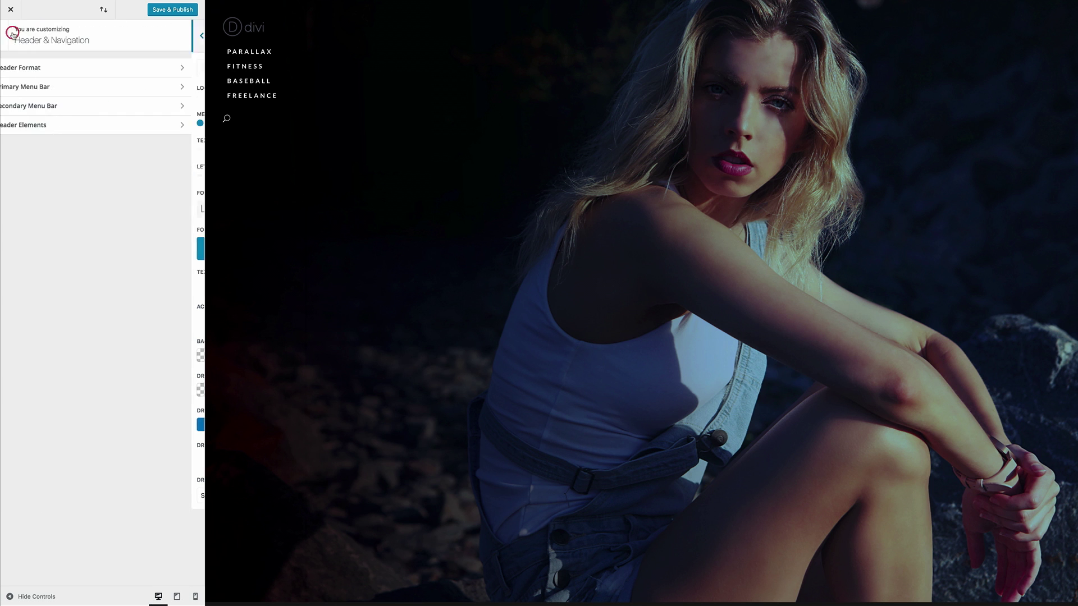
pyautogui.click(12, 35)
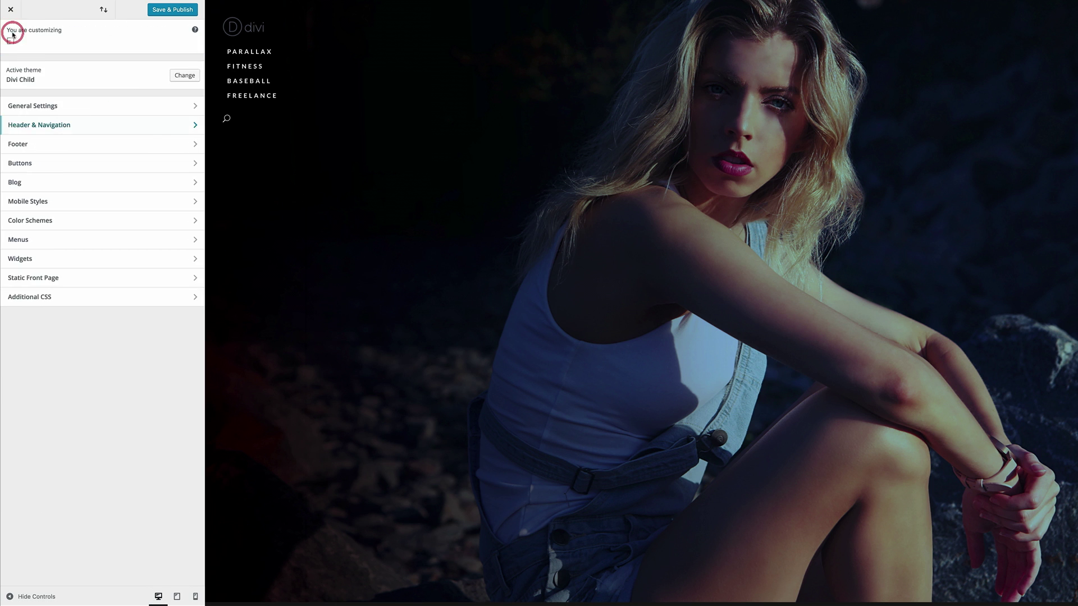
pyautogui.click(46, 302)
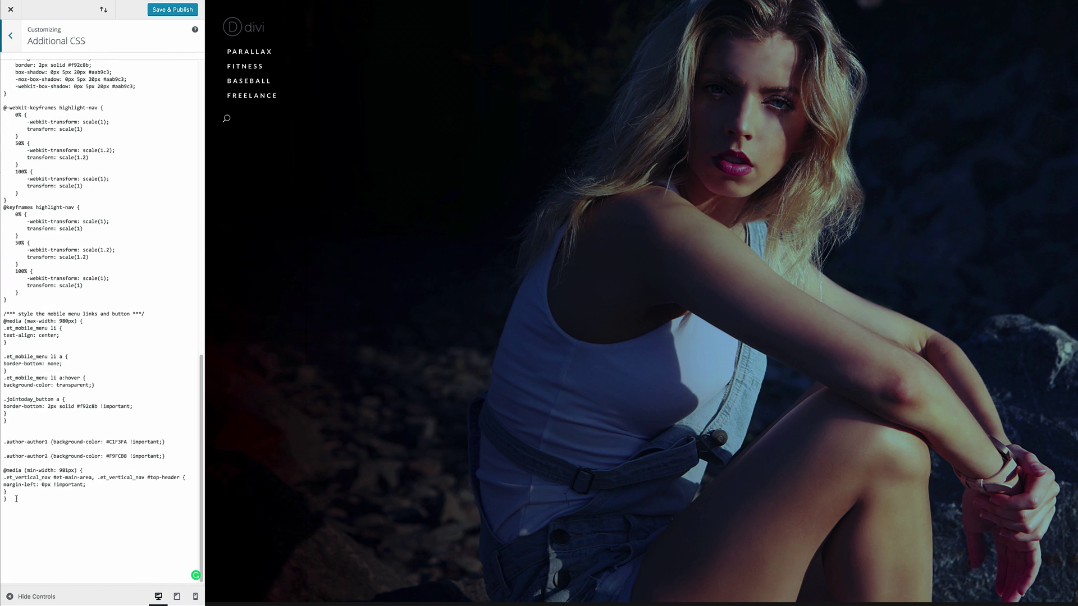
pyautogui.click(16, 498)
pyautogui.press('Return')
pyautogui.press('Return')
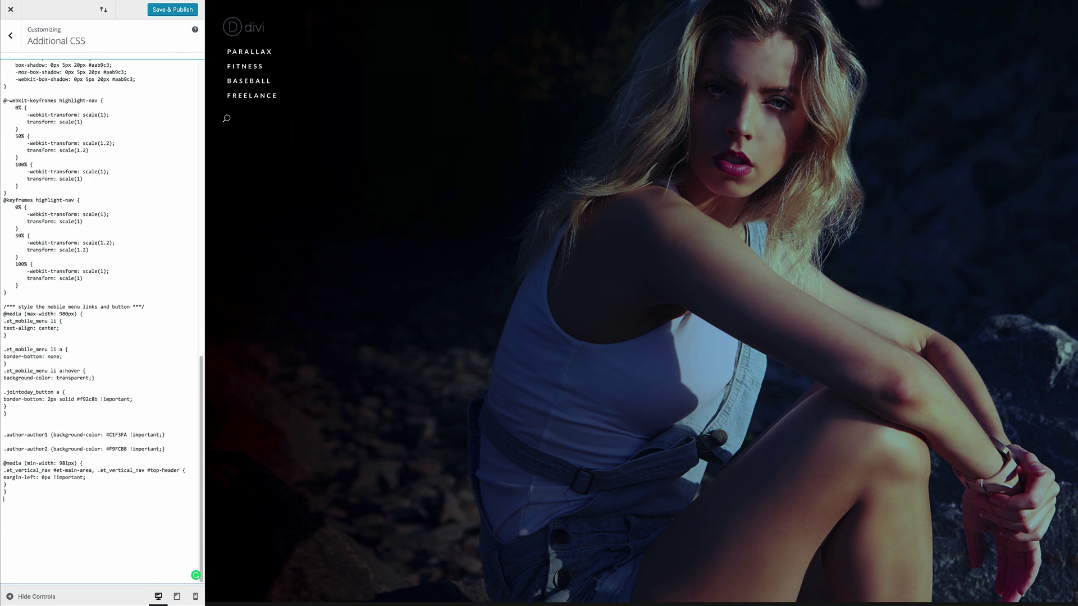
pyautogui.write('@media (min-width: 981px) { .et_vertical_nav #et-main-area, .et_vertical_nav #top-header { margin-left: 0px !important; } .container { margin-left: 3% !important; } #top-menu li { margin-top: 15px; border-bottom: 1px solid #FFFFFF; } .et_vertical_nav #main-header #logo { margin-top: 80% !important; margin-bottom: 0px !important; } .et_vertical_nav.et_vertical_fixed.et_header_style_left .et-fixed-header #et-top-navigation, .et_vertical_nav.et_vertical_fixed.et_header_style_split .et-fixed-header #et-top-navigation { padding-top: 0px !important; }}')
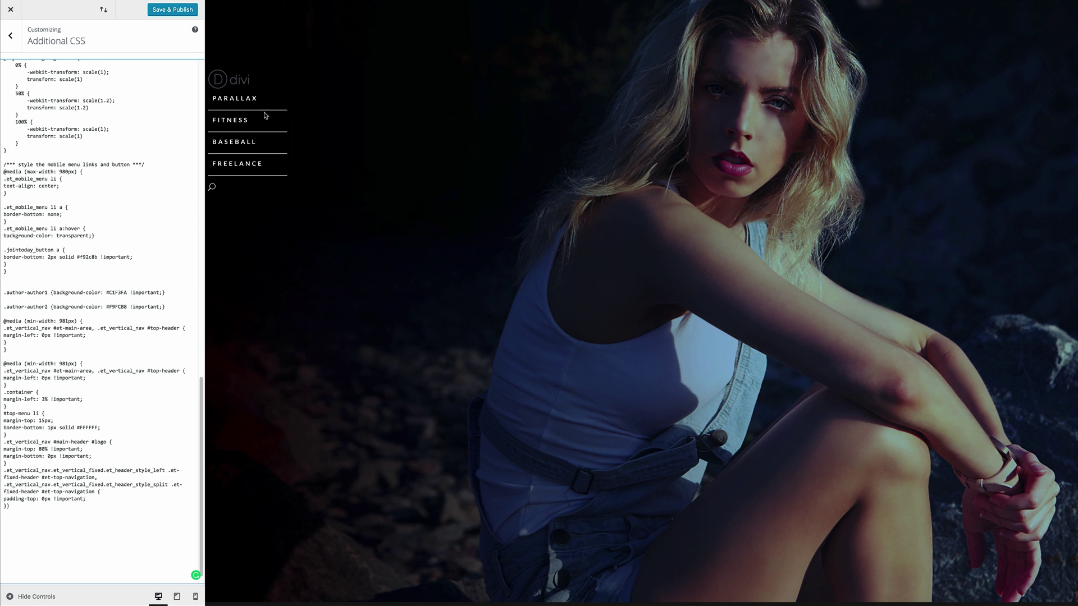
pyautogui.click(188, 518)
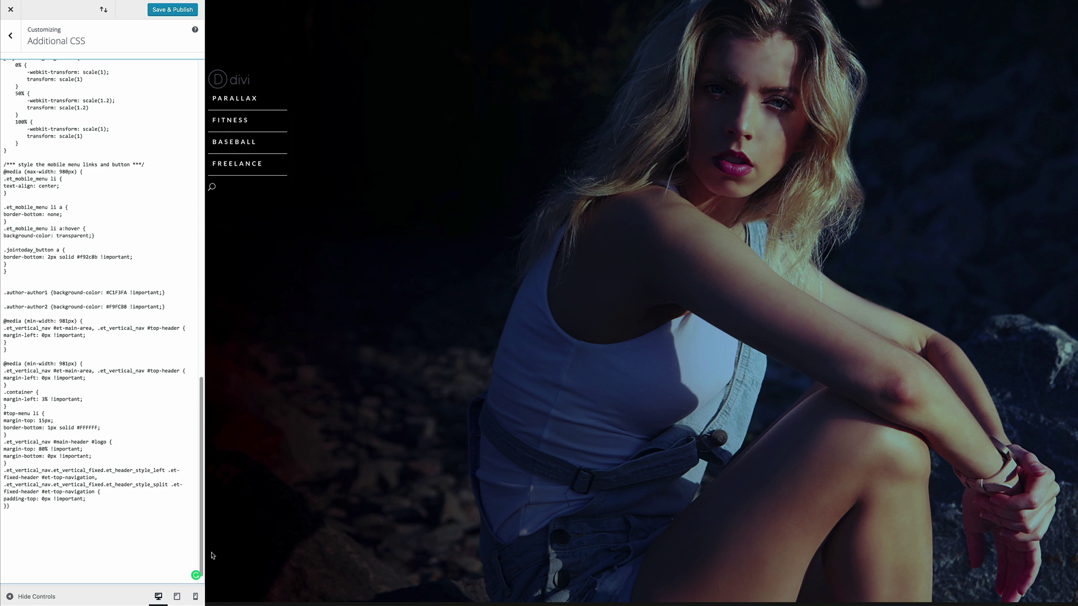
pyautogui.click(183, 10)
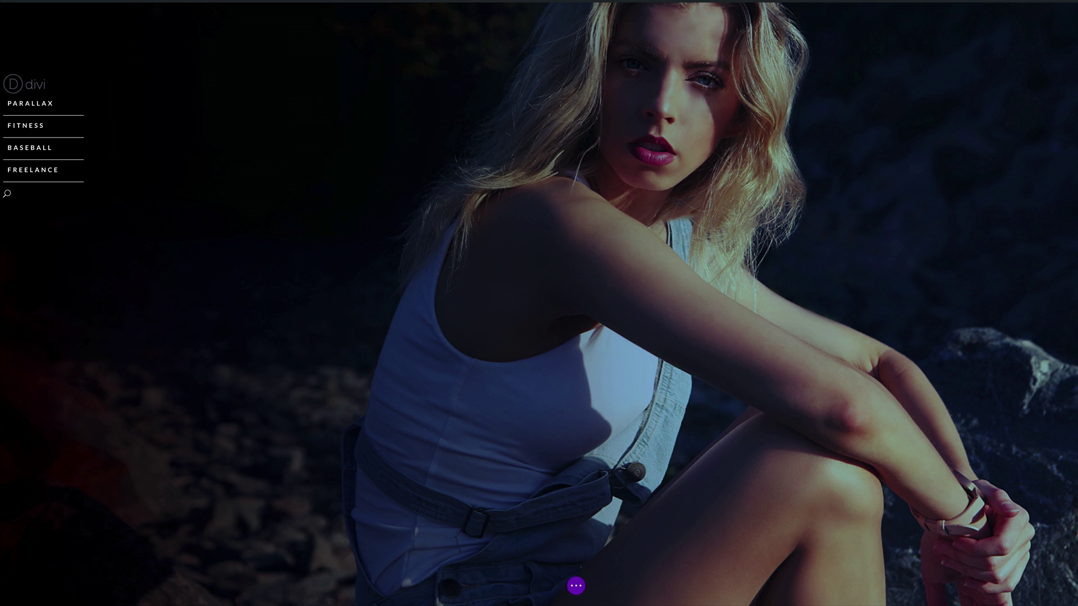
# Give the fullwidth header the title "FACES OF ALL KIND" and the subheading "Model agency based in New York City"
pyautogui.moveTo(546, 47)
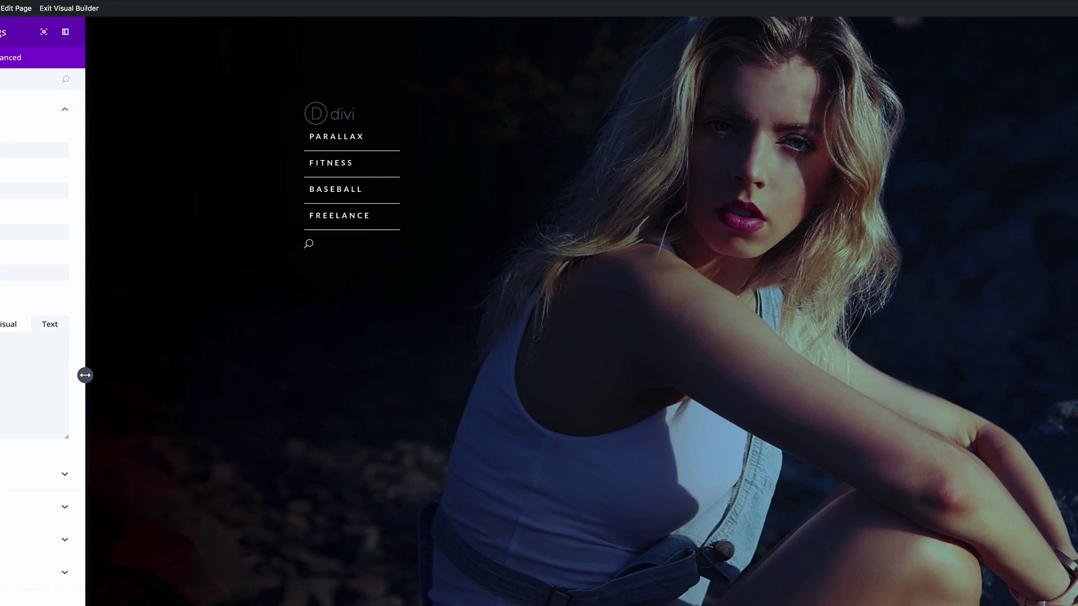
pyautogui.click(50, 123)
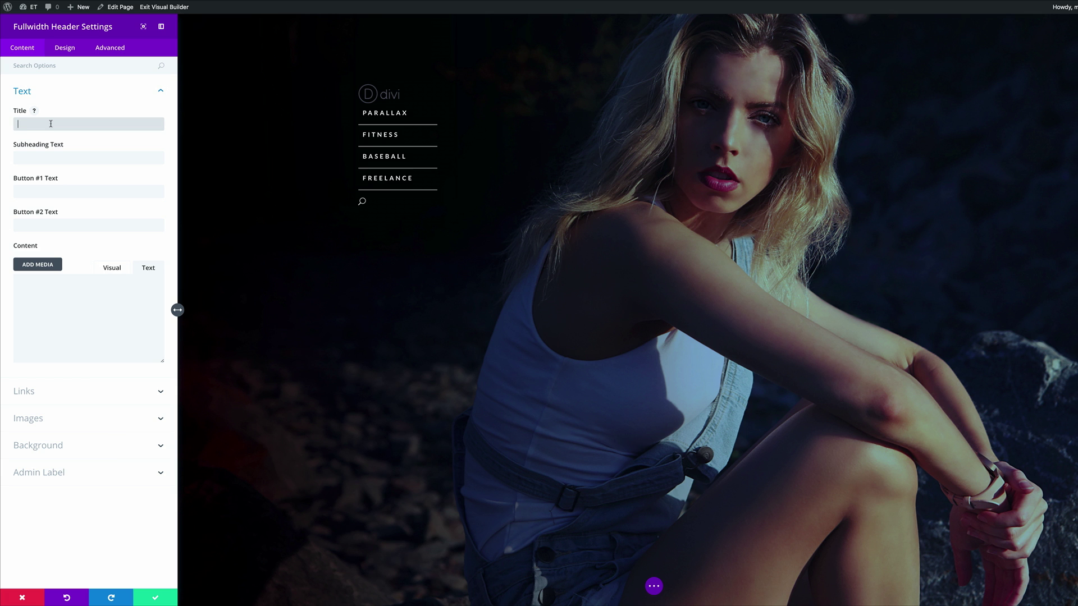
pyautogui.write('FACES OF ALL KIND')
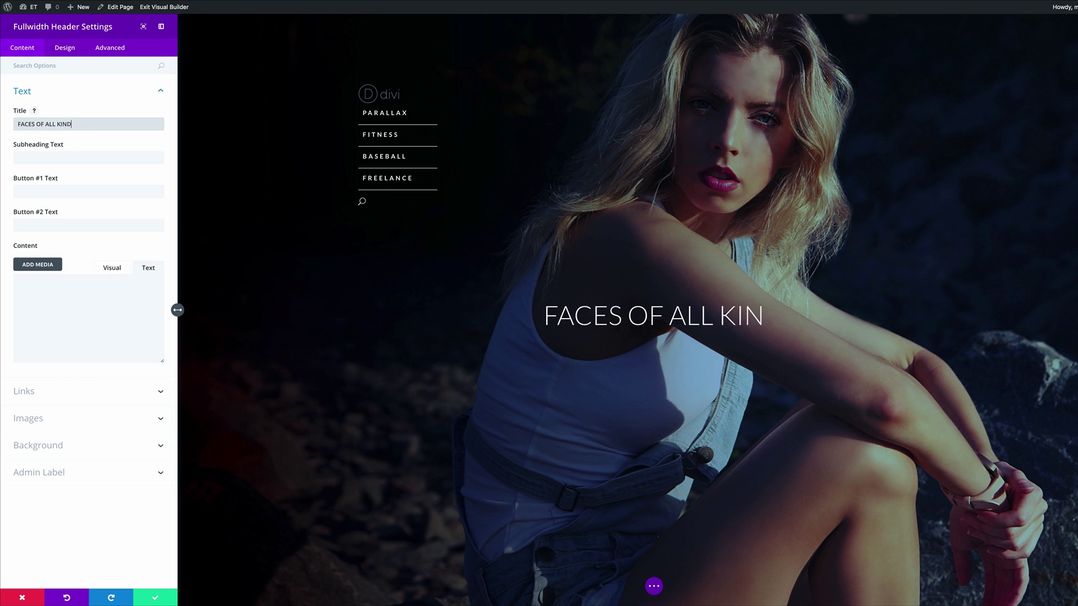
pyautogui.press('Tab')
pyautogui.write('Model')
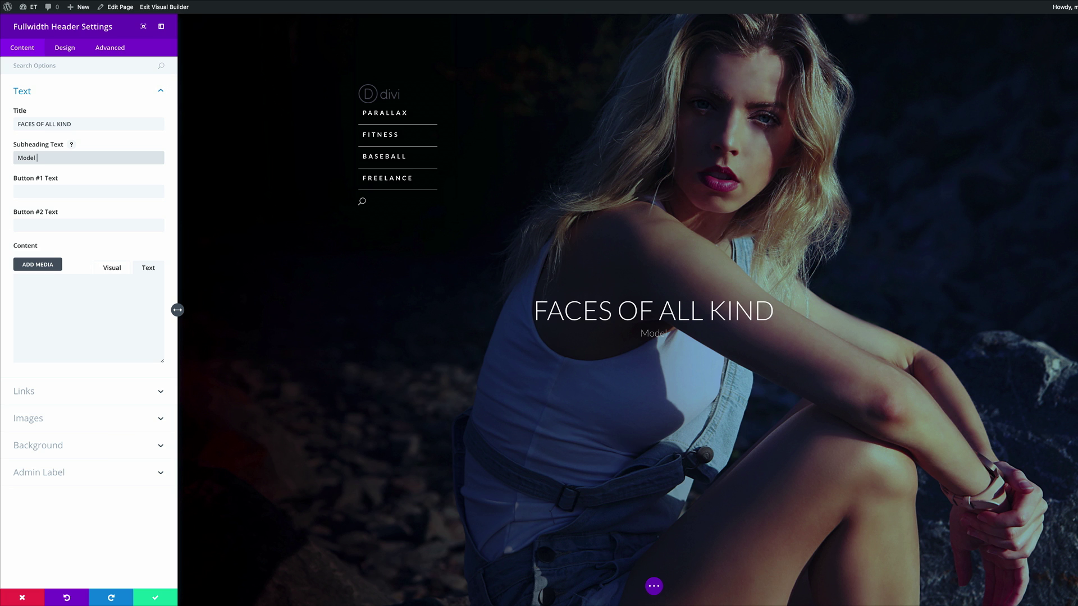
pyautogui.write(' agency based in New York City')
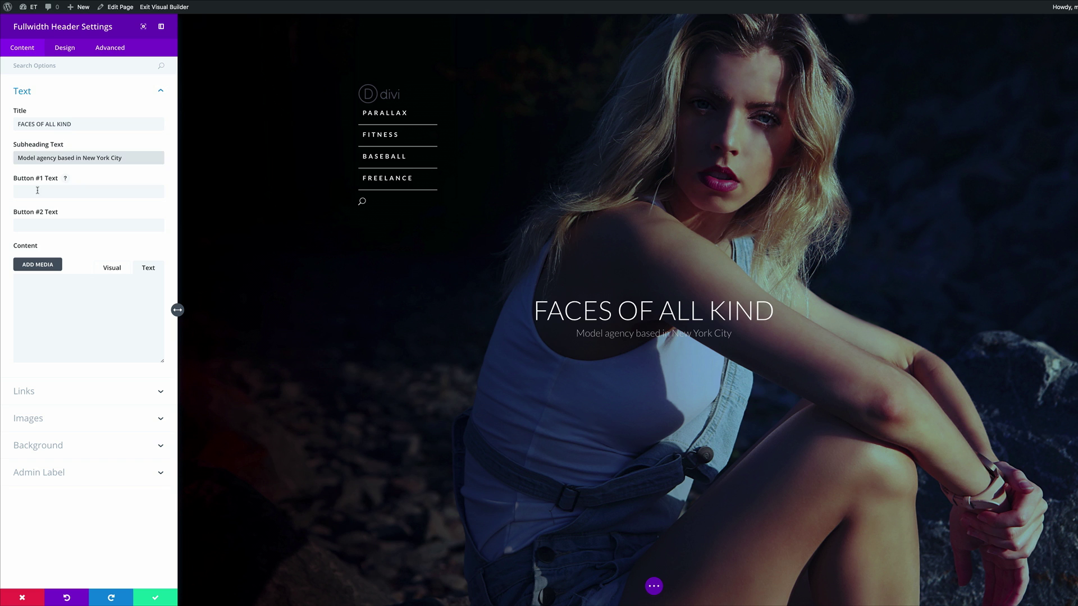
# Set the header's first button text to "GET IN TOUCH" and save the module settings
pyautogui.click(37, 191)
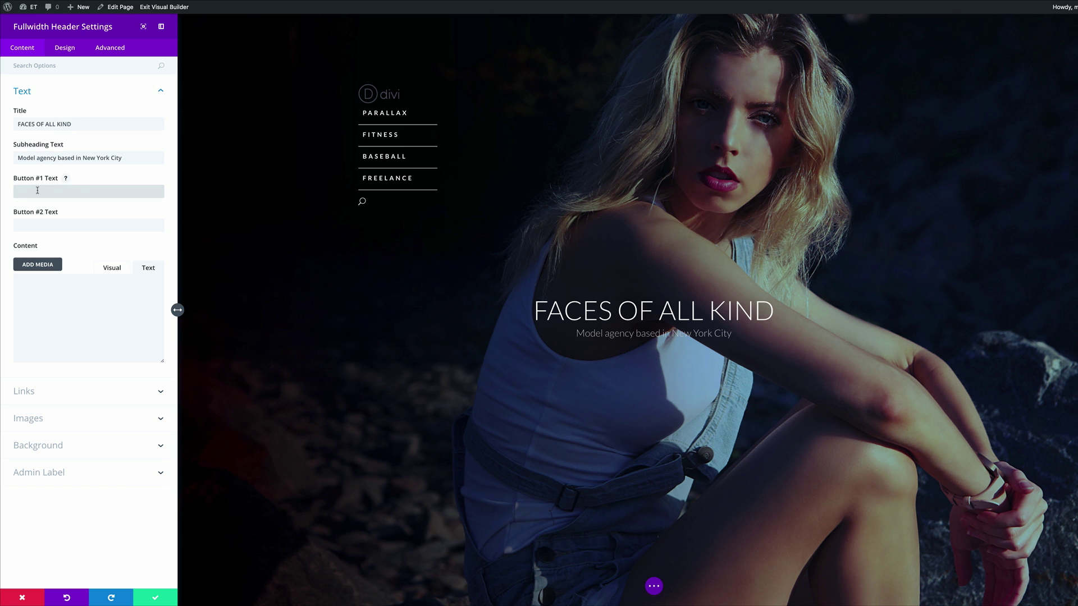
pyautogui.write('GET IN TOUCH')
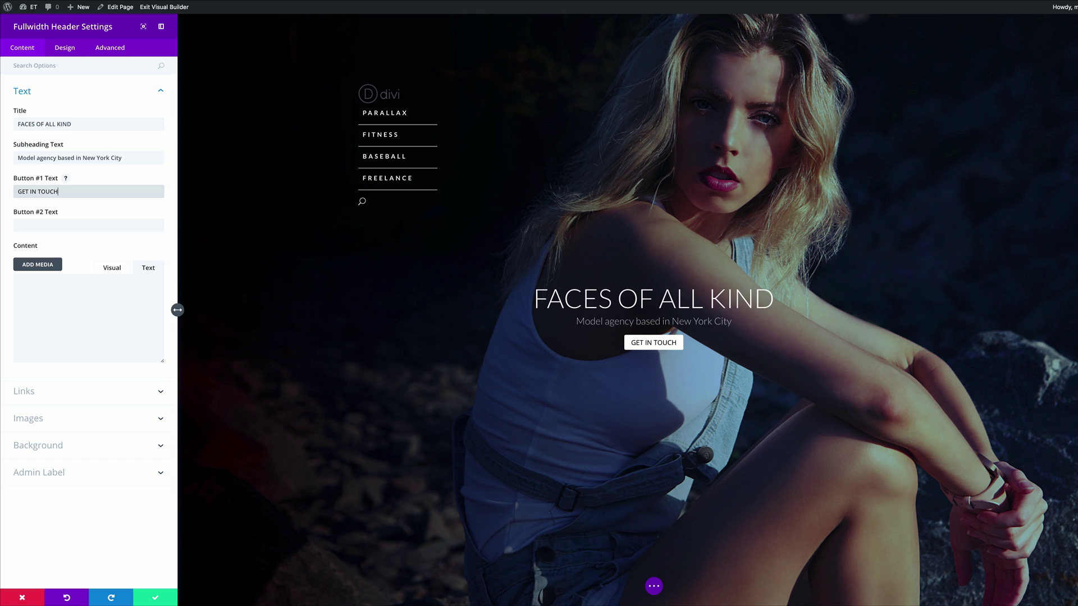
pyautogui.click(155, 599)
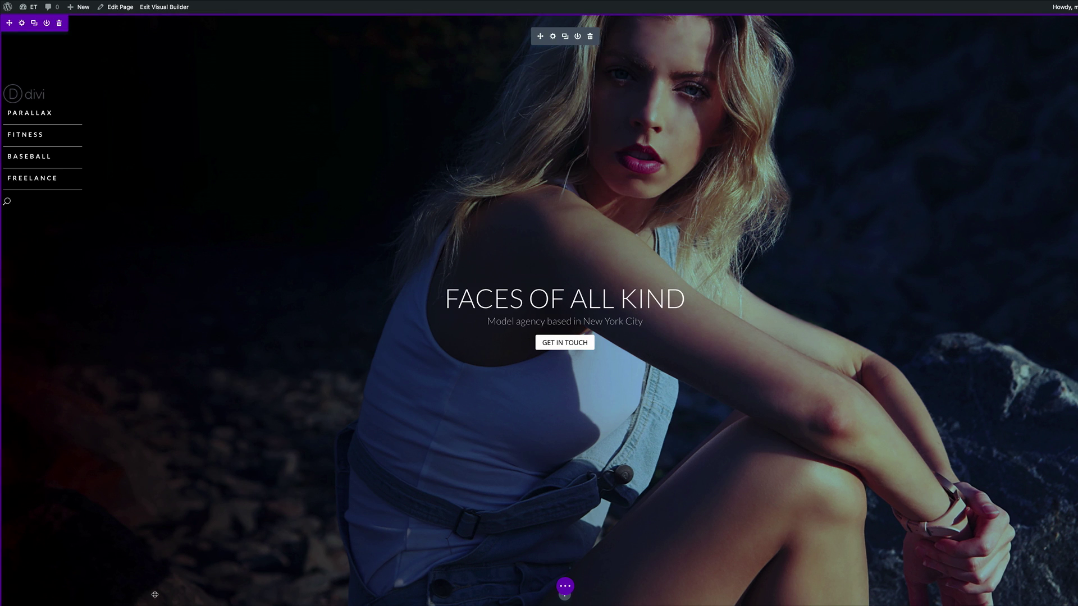